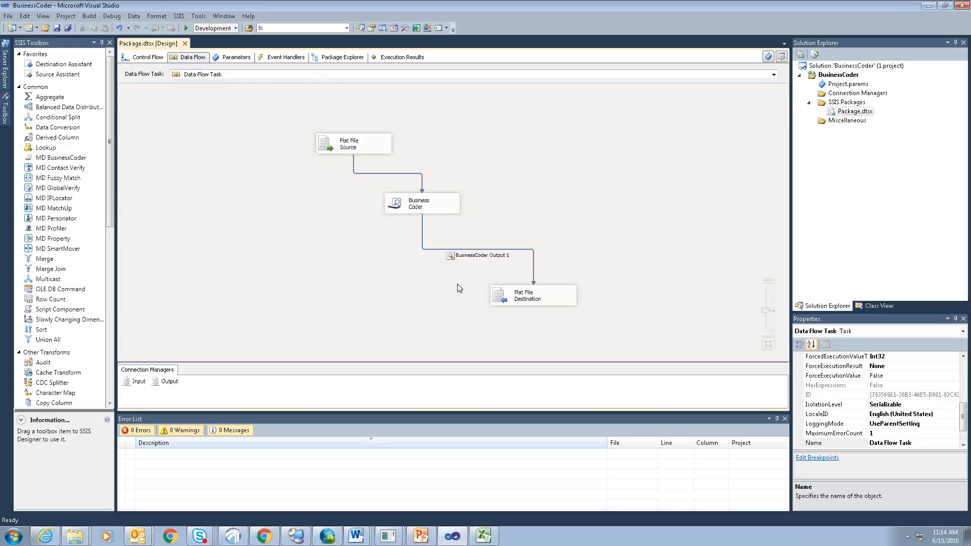
# Preview the Flat File Source's sample data in an enlarged Data View, and close the preview
pyautogui.click(322, 150)
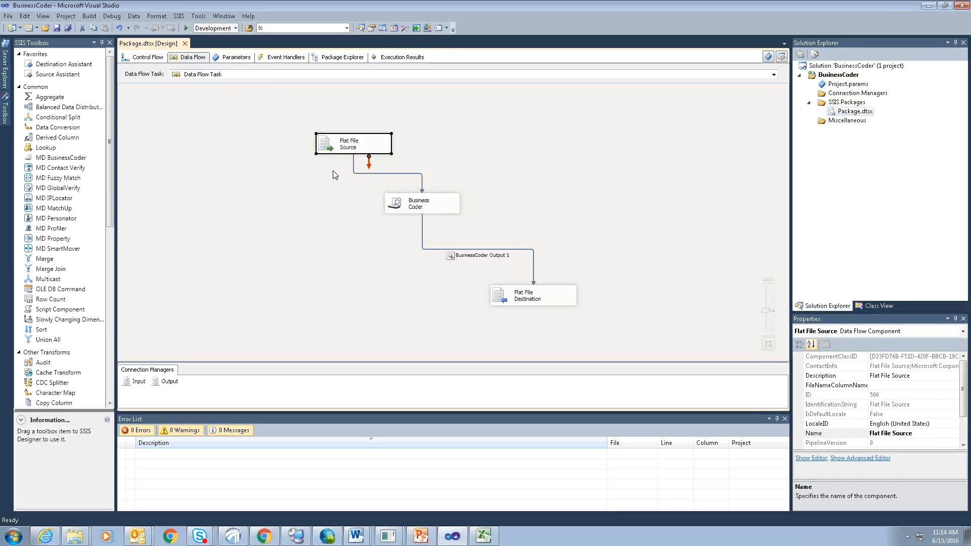
pyautogui.doubleClick(326, 147)
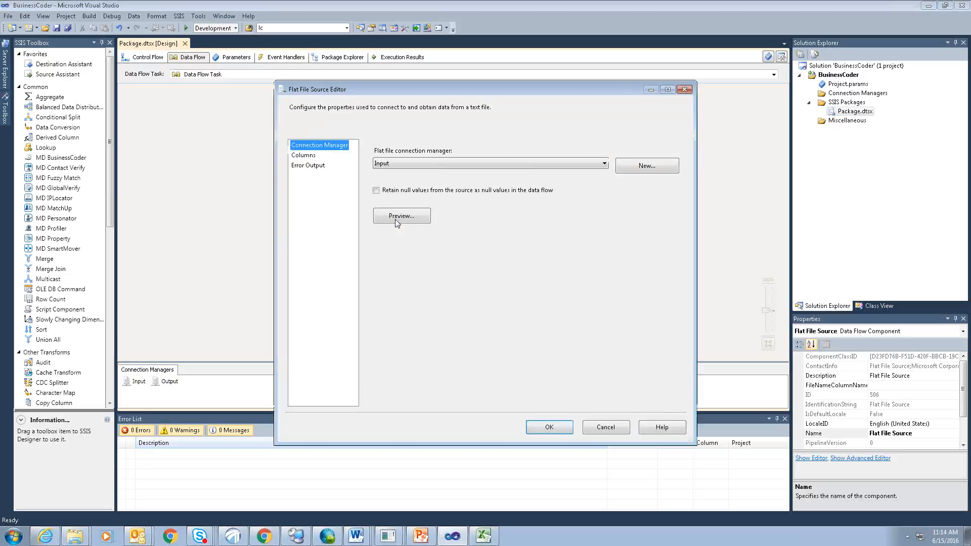
pyautogui.click(397, 221)
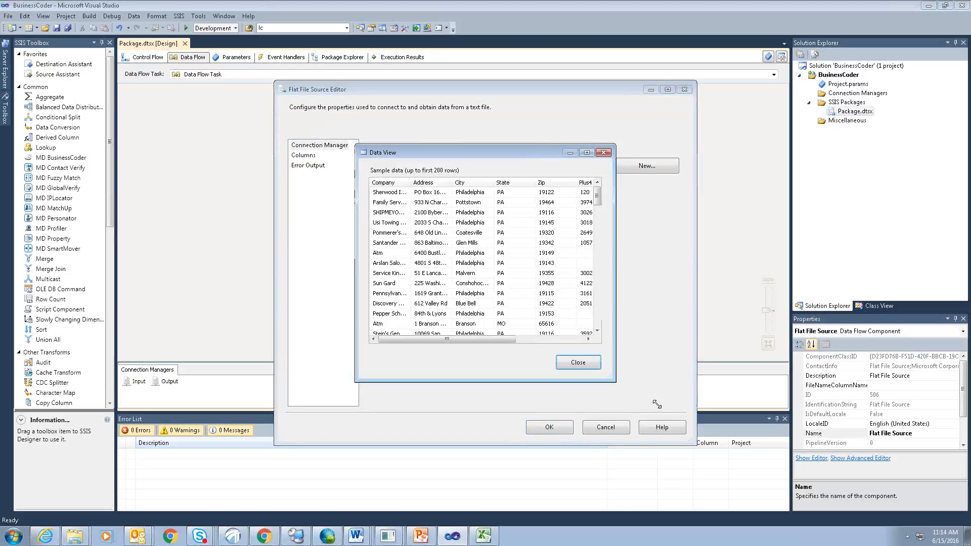
pyautogui.moveTo(656, 404); pyautogui.dragTo(803, 420)
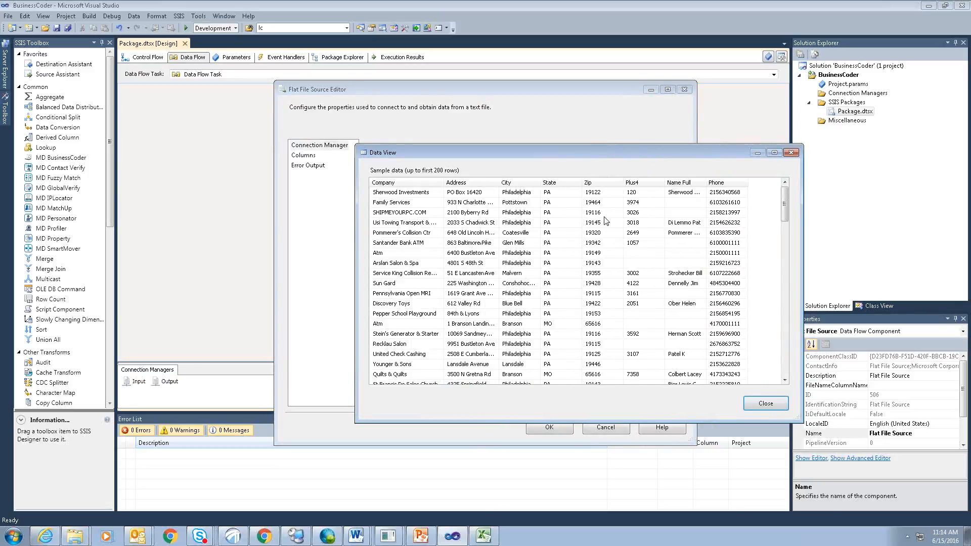
pyautogui.click(791, 152)
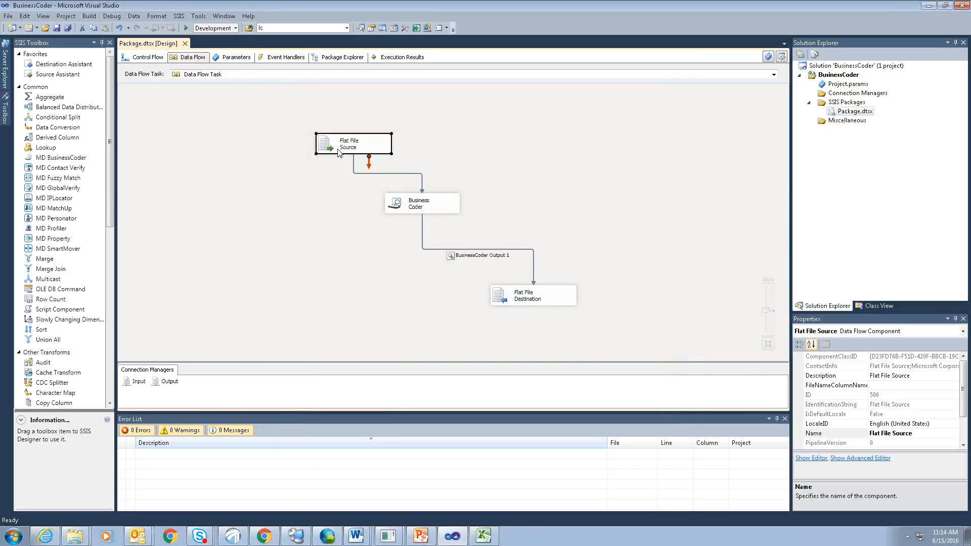
pyautogui.click(429, 206)
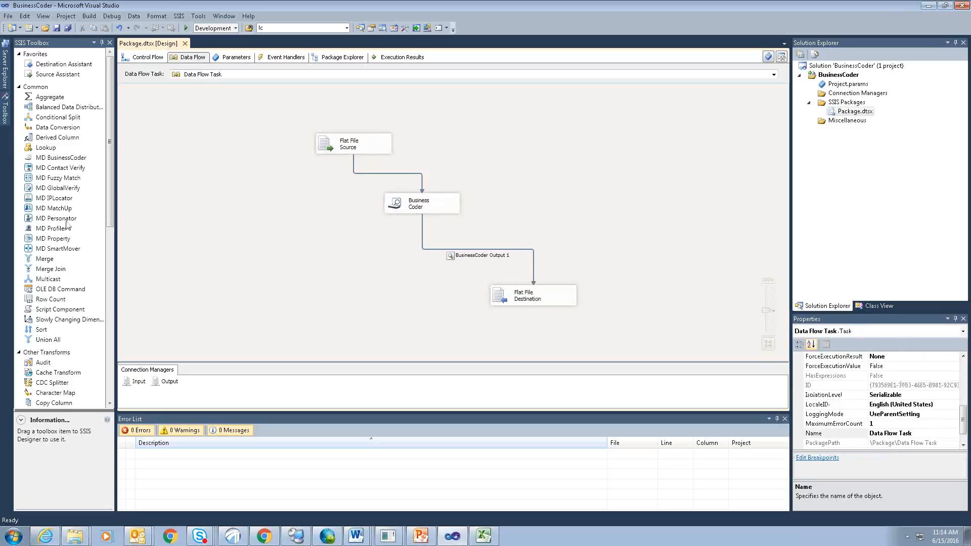
pyautogui.click(75, 170)
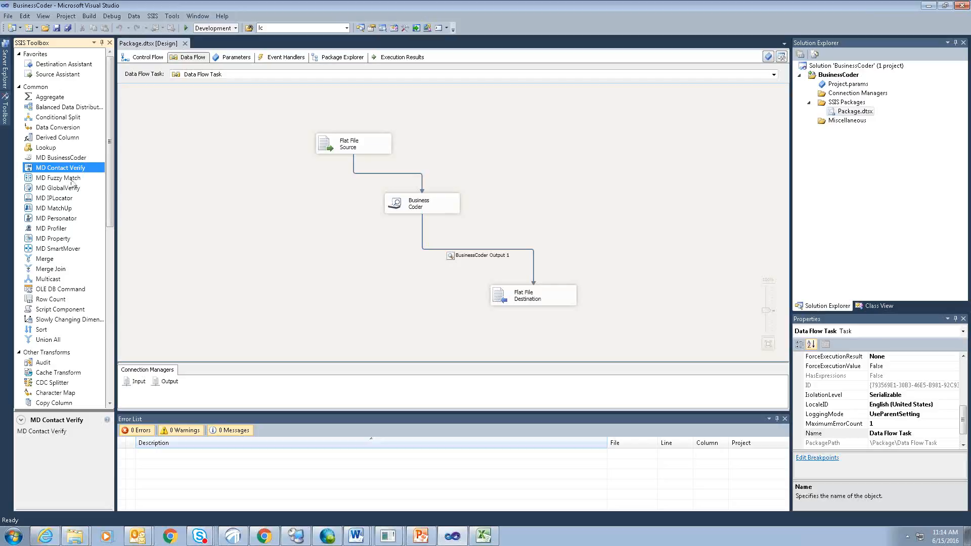
pyautogui.click(69, 160)
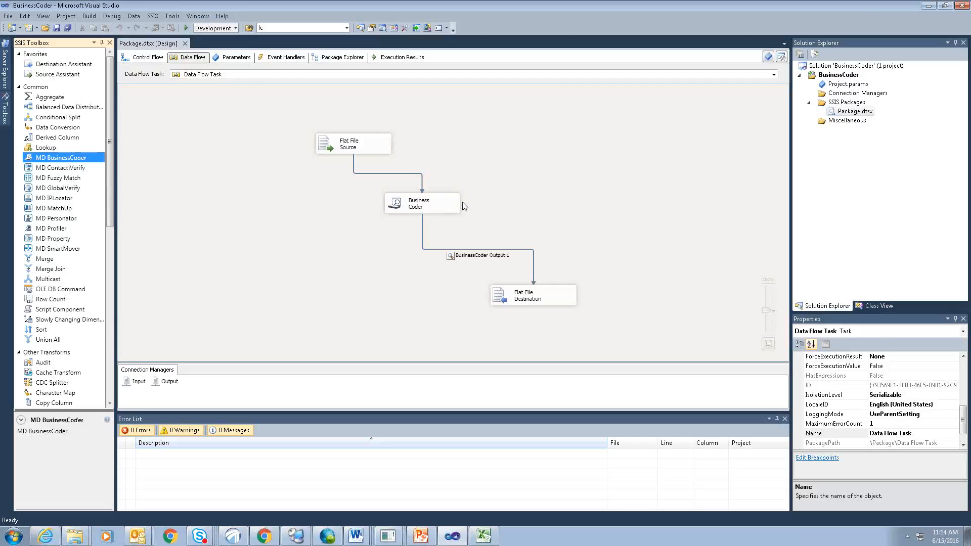
pyautogui.click(357, 150)
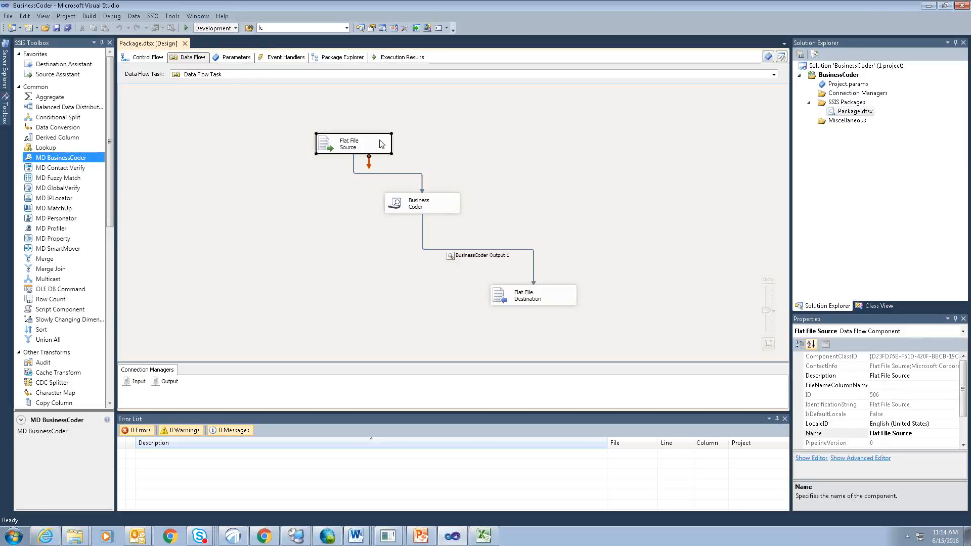
# Open the Business Coder component, review its input field mapping and output column groups, and close it
pyautogui.click(400, 204)
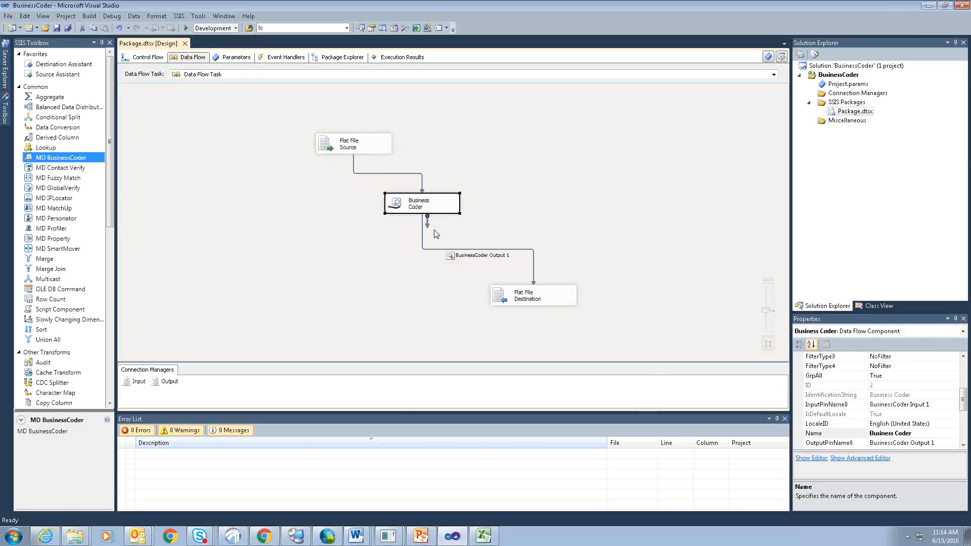
pyautogui.doubleClick(429, 207)
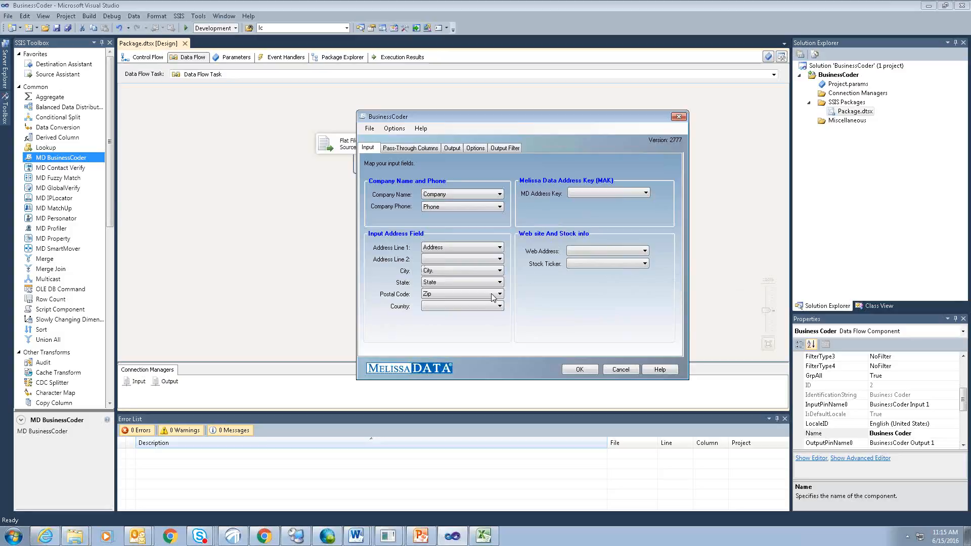
pyautogui.moveTo(484, 292)
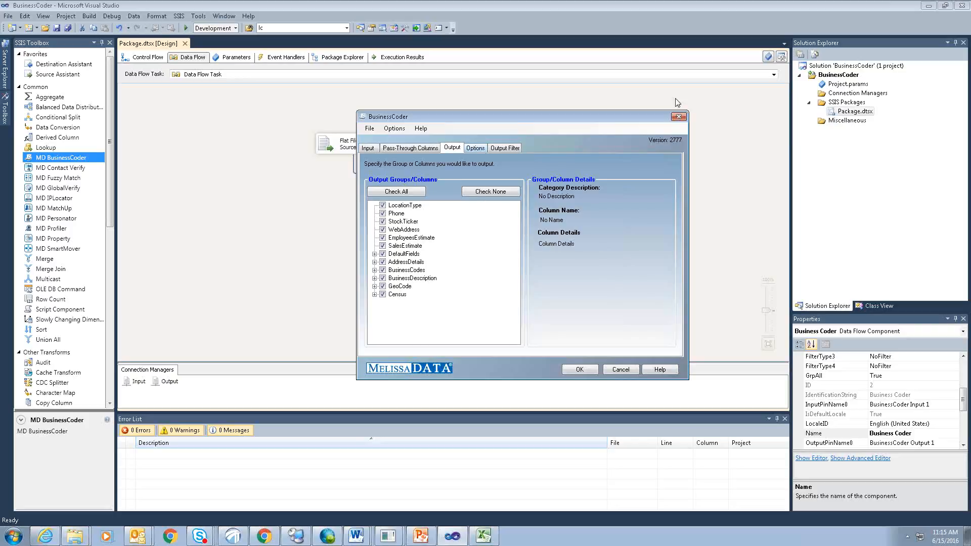
pyautogui.click(678, 117)
pyautogui.click(575, 122)
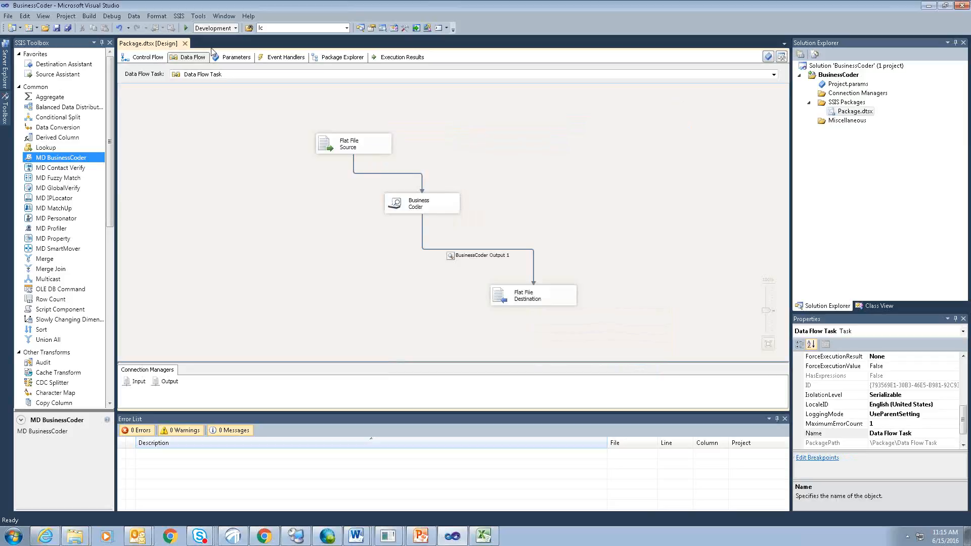
# Run the package from the Flat File Source through Business Coder to the Flat File Destination
pyautogui.click(544, 301)
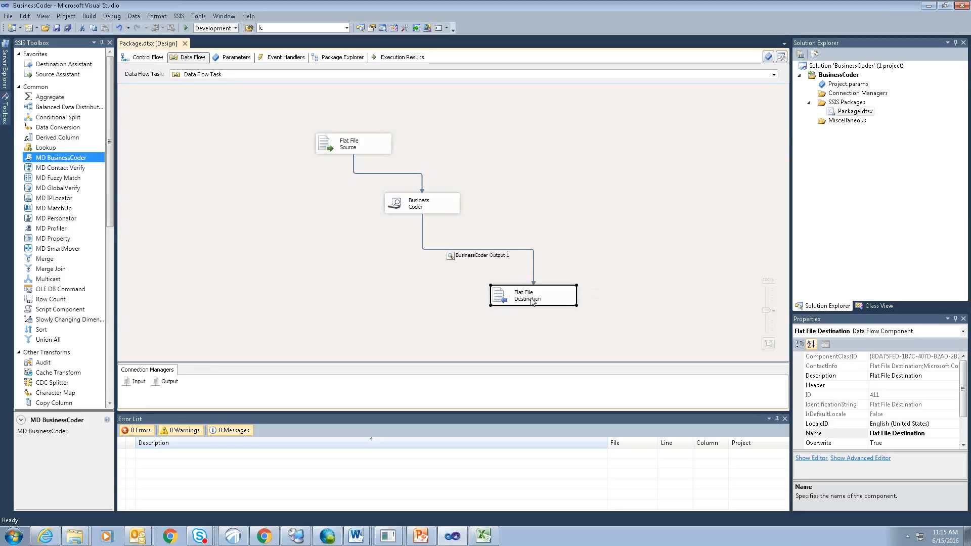
pyautogui.click(511, 265)
pyautogui.click(531, 297)
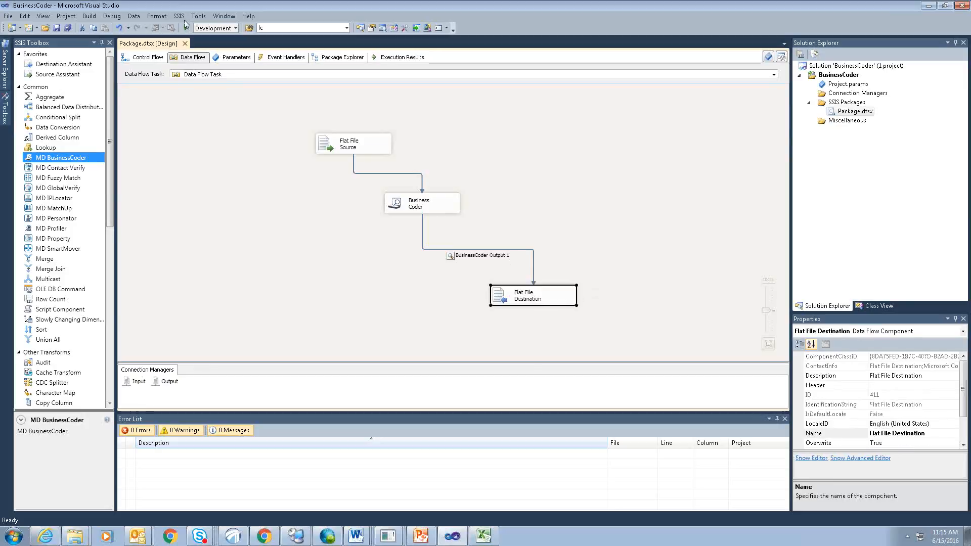
pyautogui.click(187, 28)
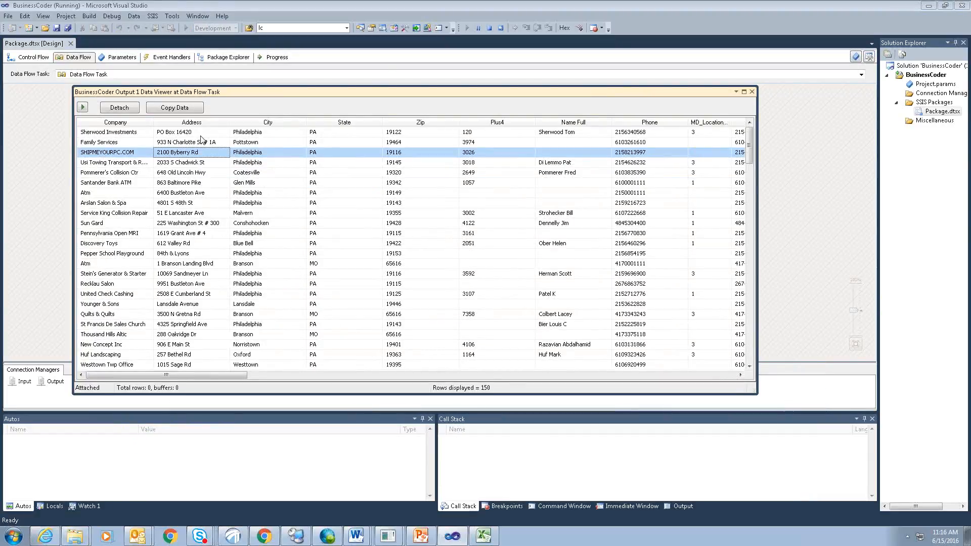
# Fit the MD_LocationType column to its full name in the data viewer and examine its location codes
pyautogui.click(185, 133)
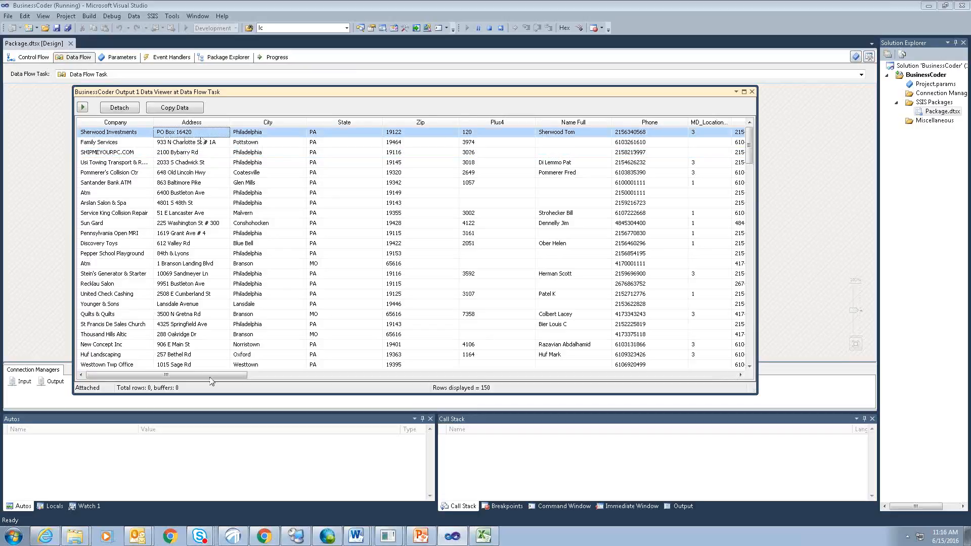
pyautogui.moveTo(209, 377); pyautogui.dragTo(238, 377)
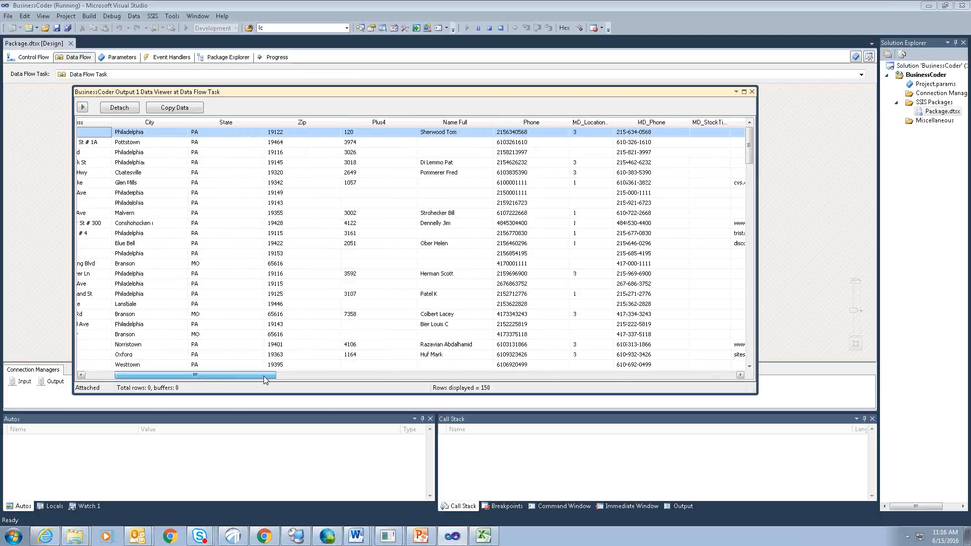
pyautogui.moveTo(381, 232); pyautogui.dragTo(300, 377)
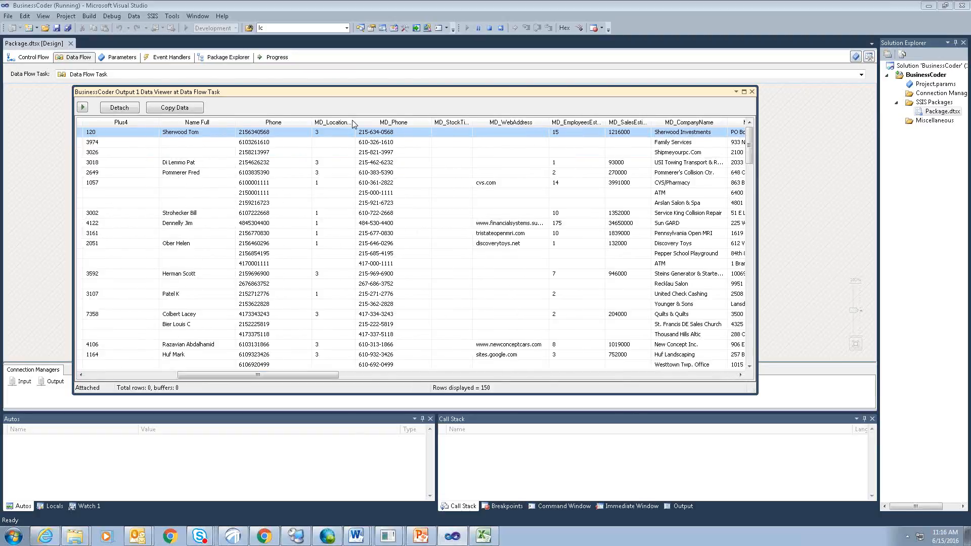
pyautogui.doubleClick(353, 120)
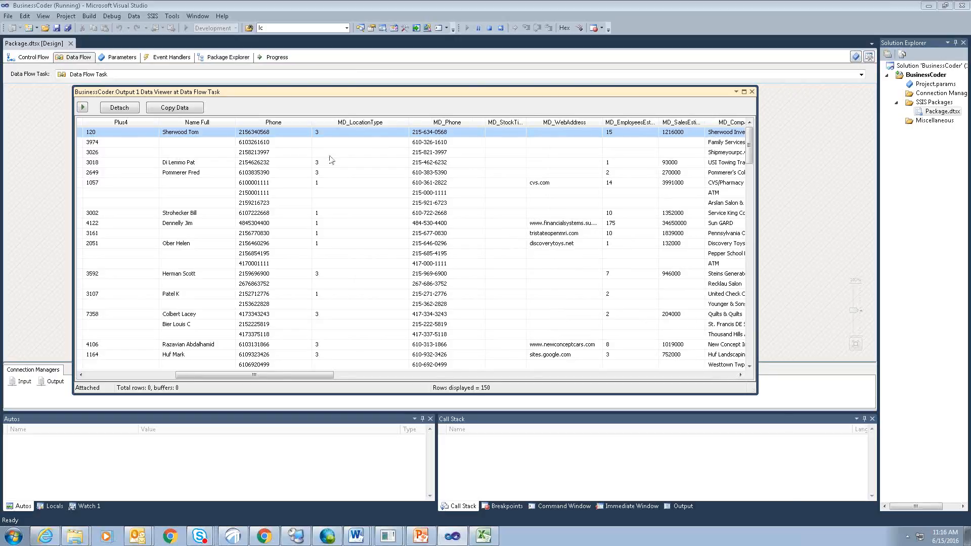
pyautogui.click(359, 163)
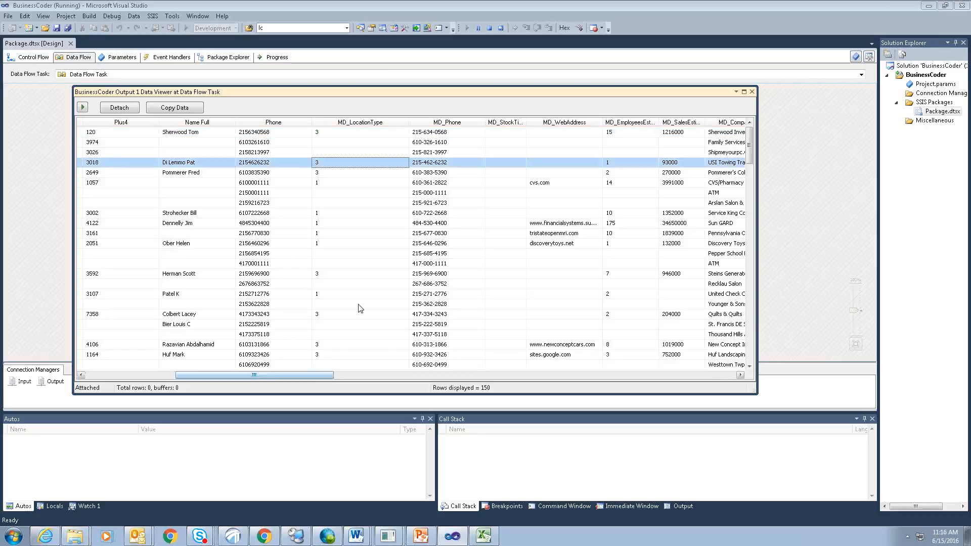
# Examine the phone numbers returned in the MD_Phone column for individual records
pyautogui.moveTo(328, 375); pyautogui.dragTo(346, 376)
pyautogui.click(365, 166)
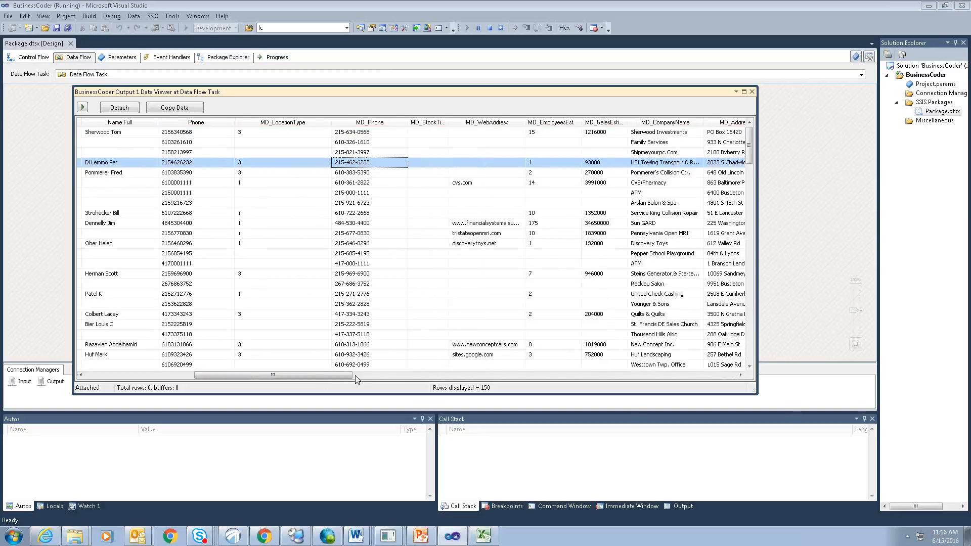
pyautogui.moveTo(350, 376); pyautogui.dragTo(360, 376)
pyautogui.click(355, 173)
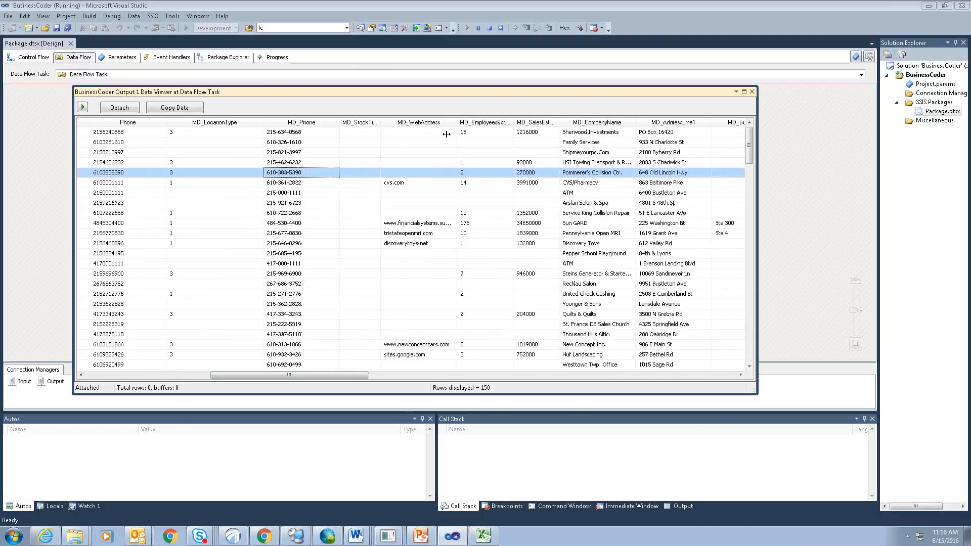
# Widen the MD_WebAddress column and go through the web addresses from the CVS/Pharmacy row to Discovery Toys
pyautogui.moveTo(446, 134); pyautogui.dragTo(447, 134)
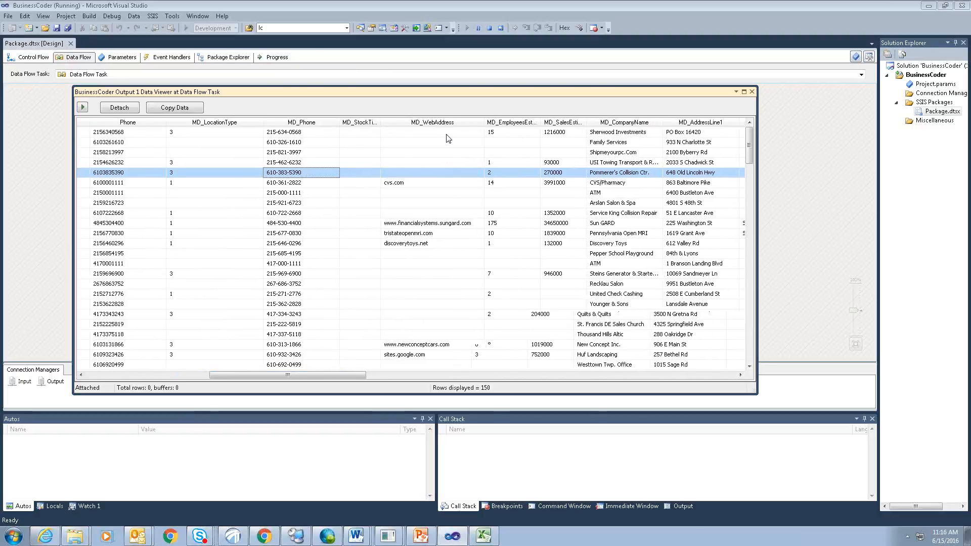
pyautogui.click(468, 185)
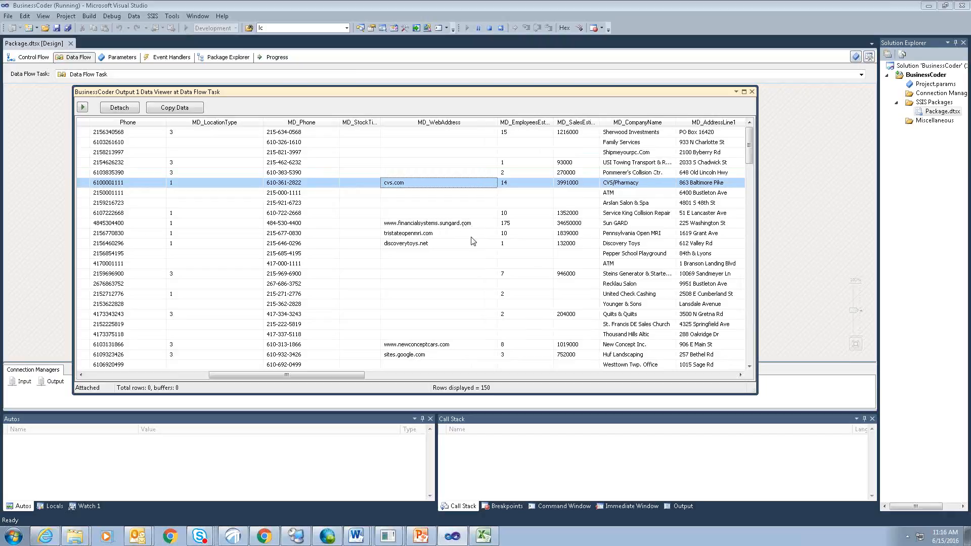
pyautogui.press('Down')
pyautogui.press('Down')
pyautogui.press('Down')
pyautogui.press('Down')
pyautogui.press('Down')
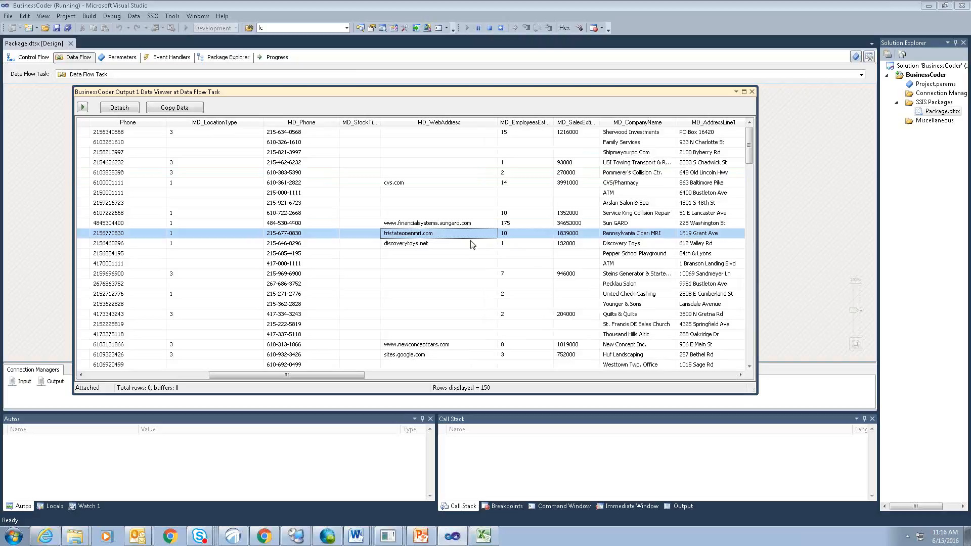
pyautogui.press('Down')
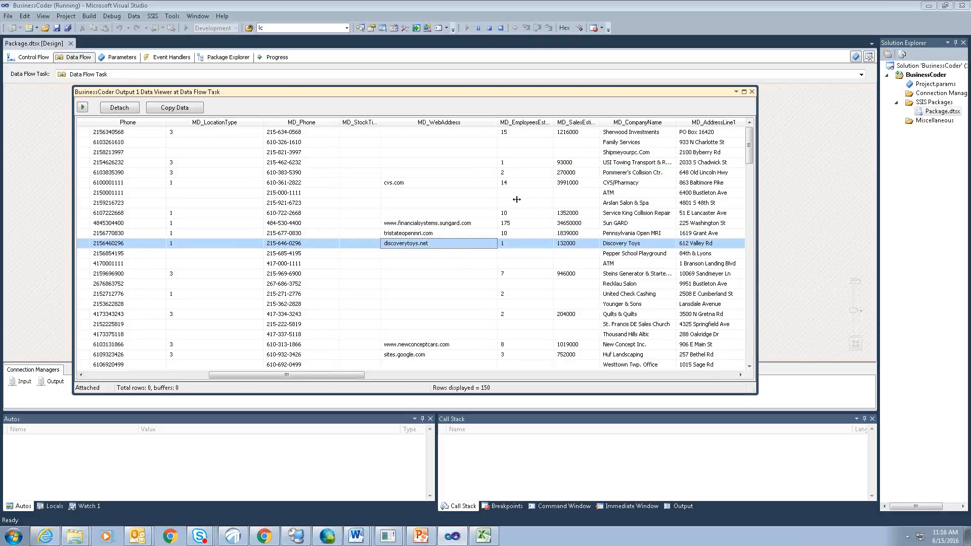
# Widen the MD_EmployeesEstimate column and examine the employee estimates of individual companies
pyautogui.moveTo(553, 122); pyautogui.dragTo(600, 121)
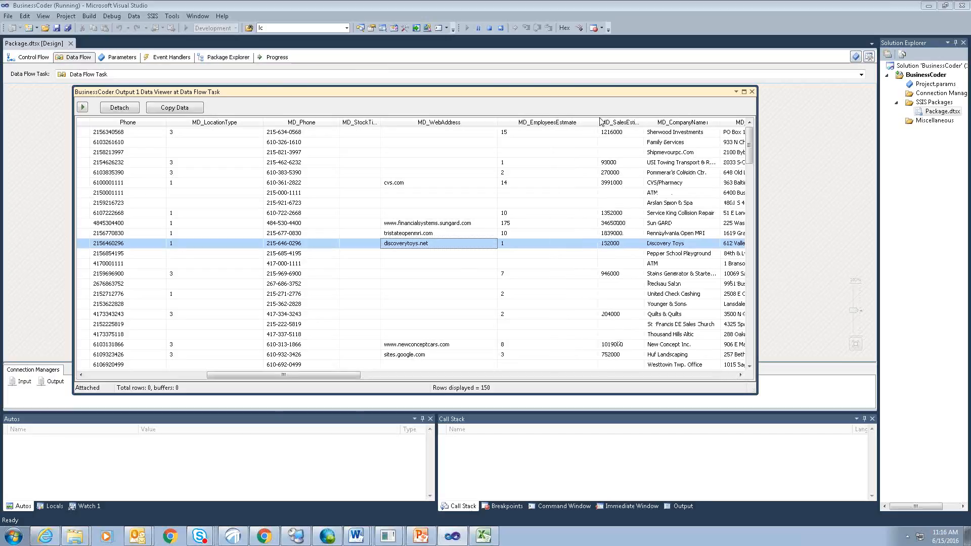
pyautogui.click(587, 132)
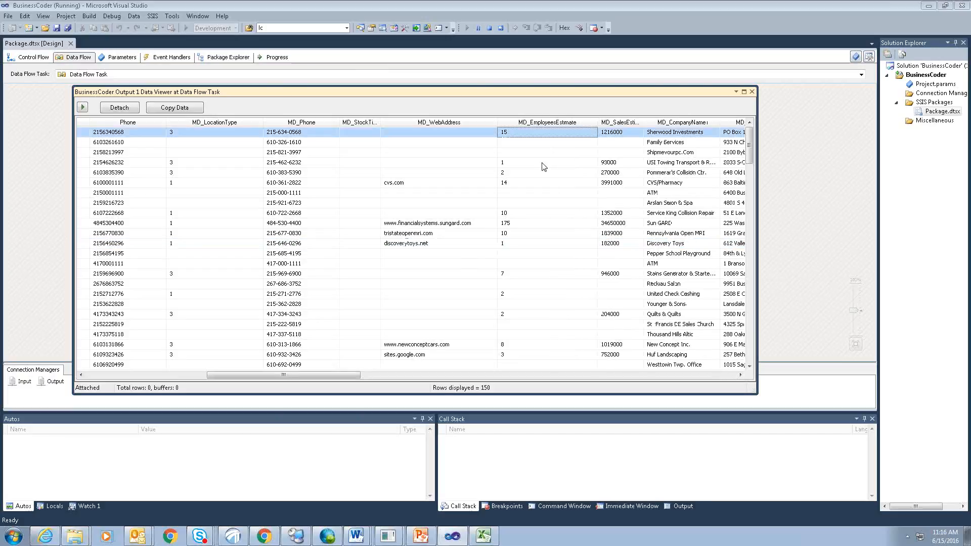
pyautogui.click(543, 166)
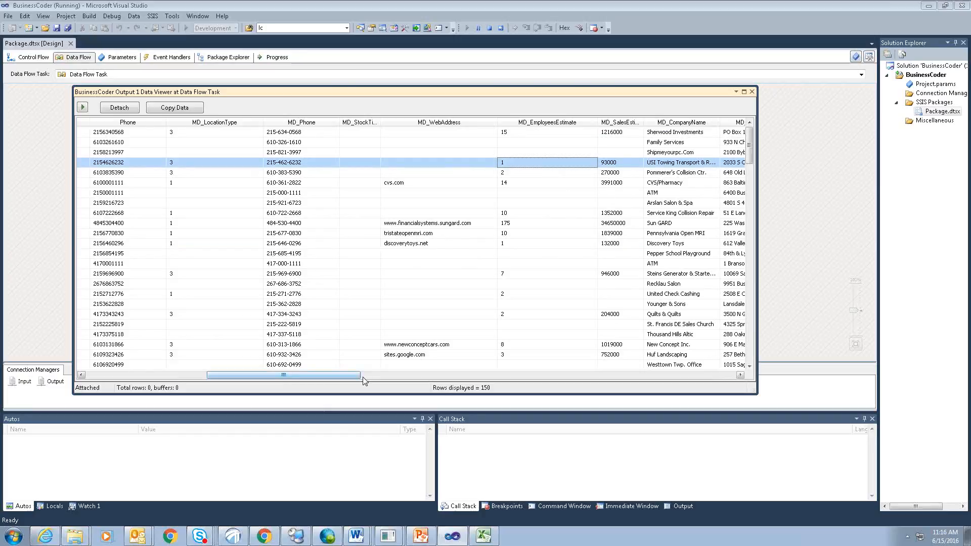
# Fit the MD_SalesEstimate column to its full name and examine the sales estimates of individual companies
pyautogui.moveTo(359, 375); pyautogui.dragTo(380, 126)
pyautogui.doubleClick(379, 126)
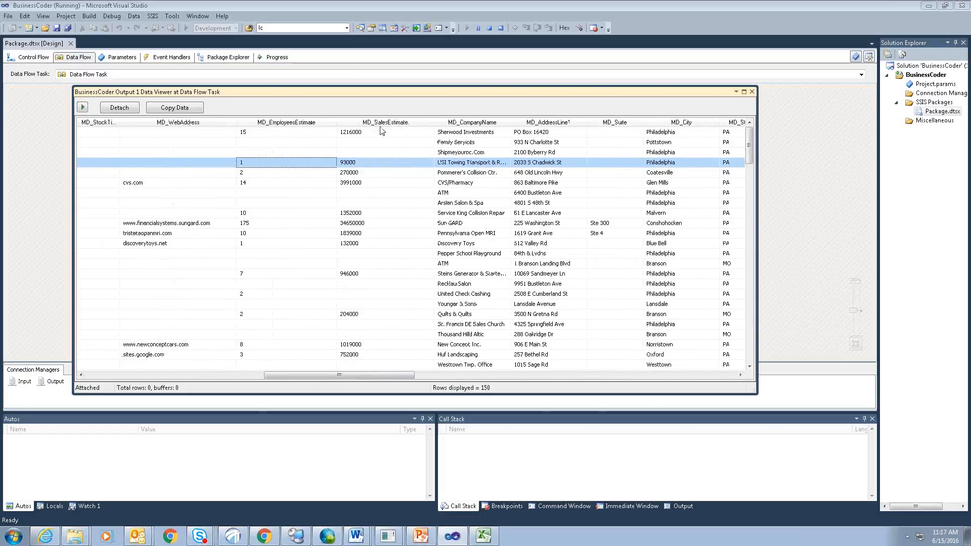
pyautogui.click(382, 132)
pyautogui.click(390, 162)
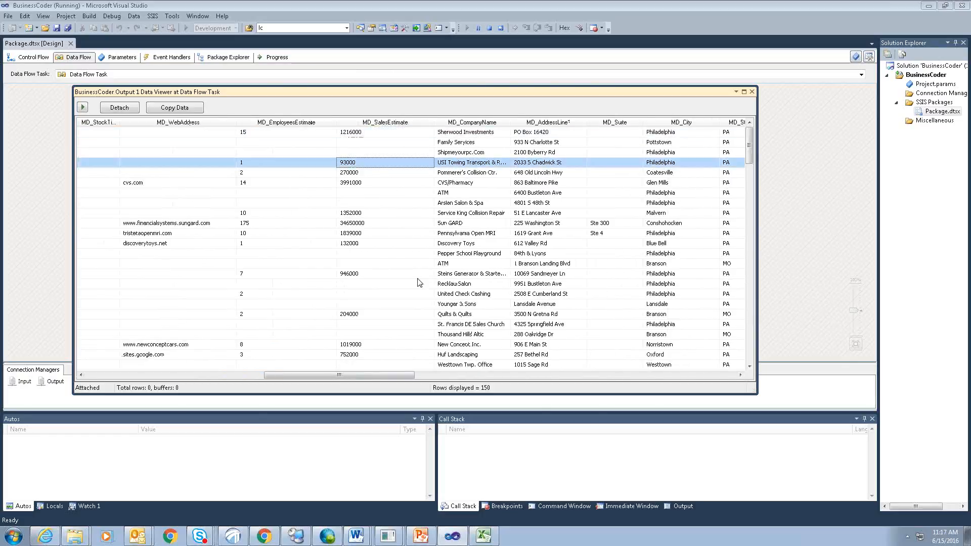
pyautogui.click(362, 174)
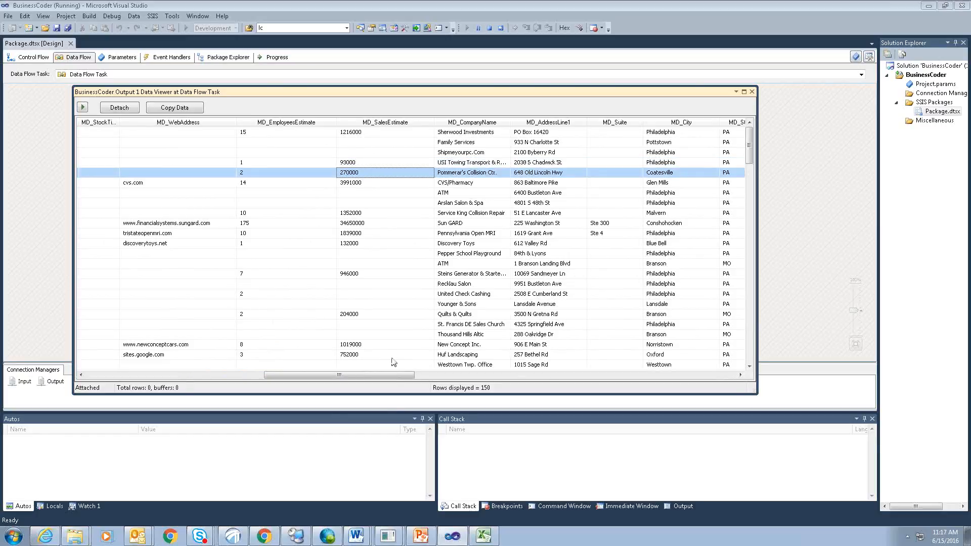
# Widen the MD_CompanyName column and examine the standardized company name of the Sun GARD record
pyautogui.moveTo(409, 375); pyautogui.dragTo(423, 374)
pyautogui.moveTo(343, 124); pyautogui.dragTo(343, 125)
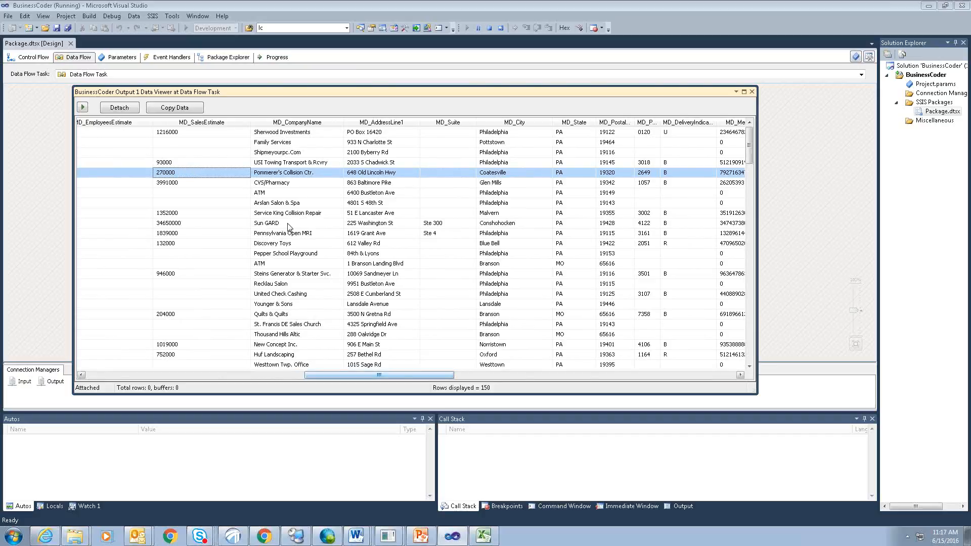
pyautogui.click(266, 226)
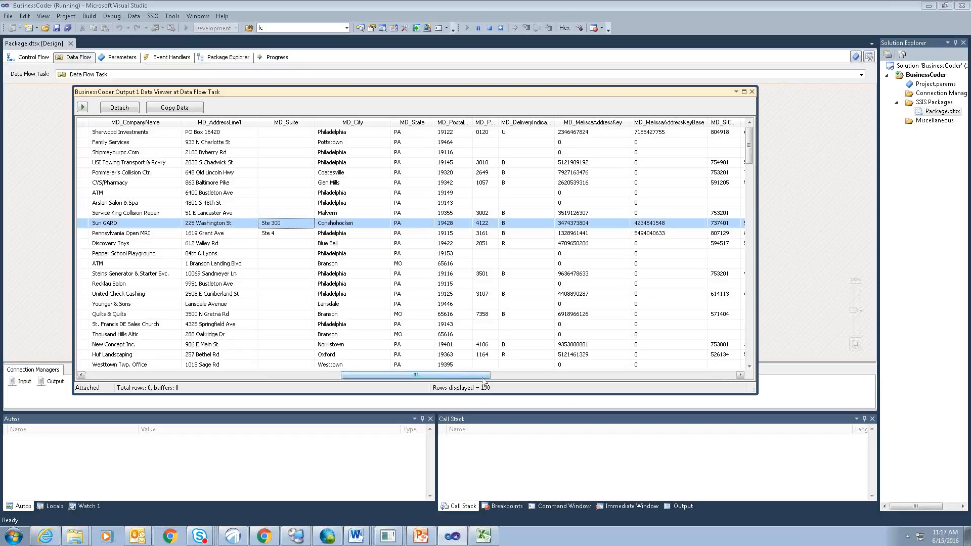
# Widen the MD_DeliveryIndicator column and examine the delivery indicators and Melissa address keys of several companies
pyautogui.moveTo(483, 377); pyautogui.dragTo(503, 377)
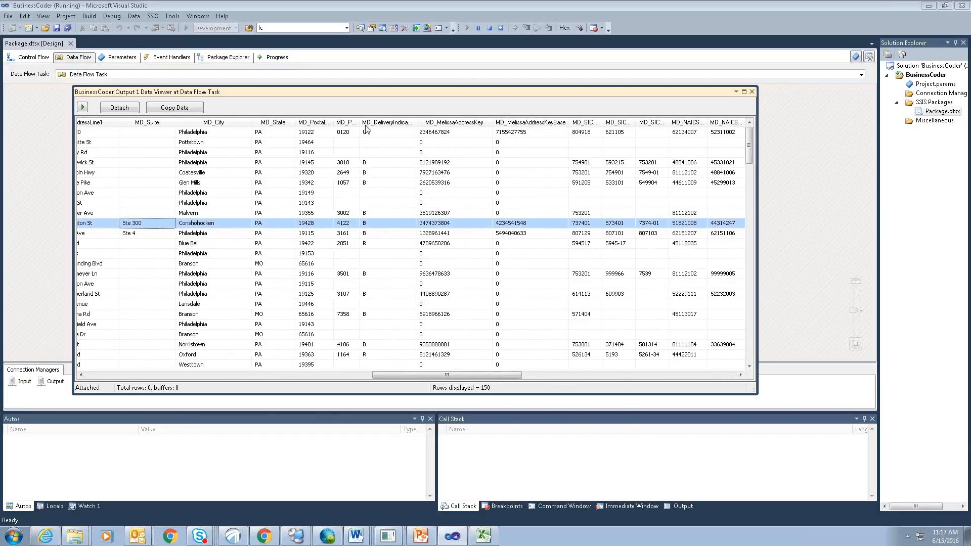
pyautogui.click(386, 162)
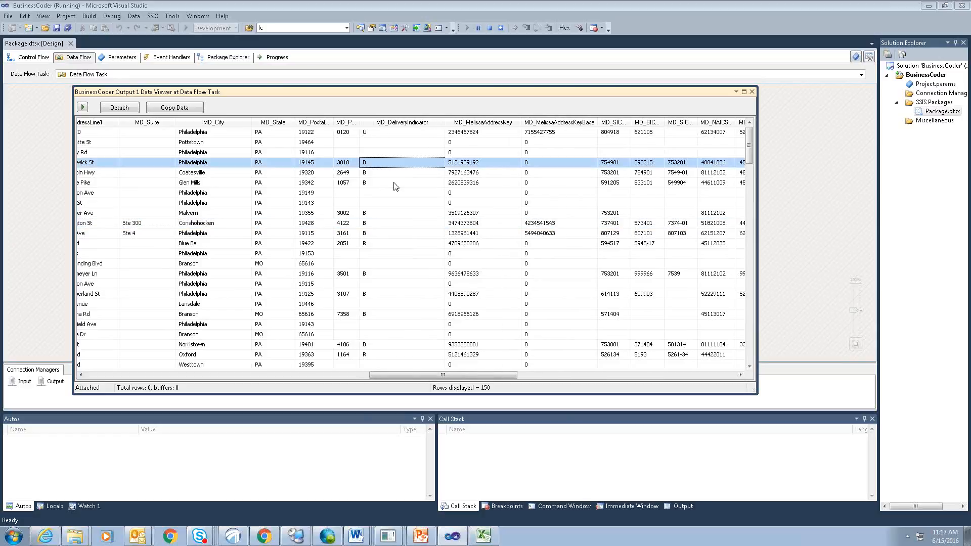
pyautogui.keyDown('shift'); pyautogui.click(395, 183); pyautogui.keyUp('shift')
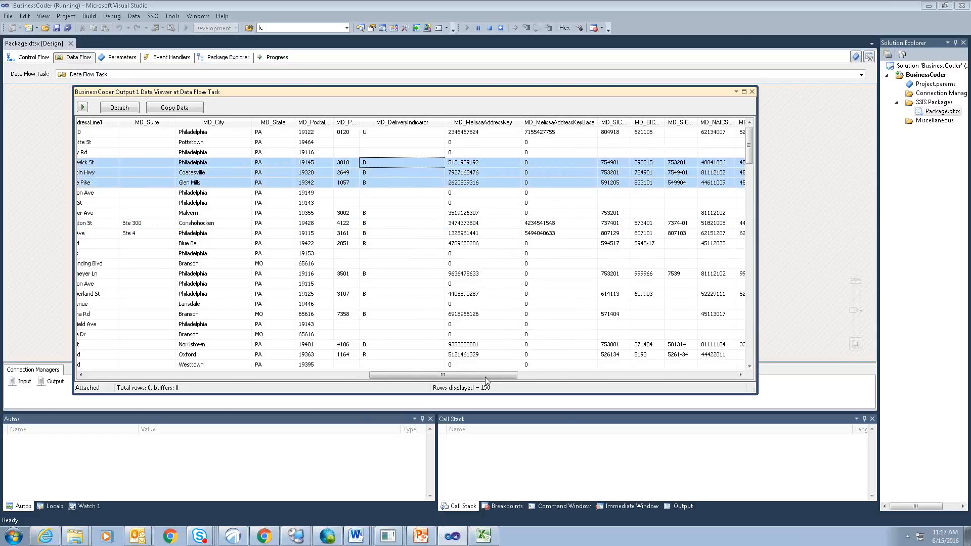
pyautogui.hscroll(3, 326, 131)
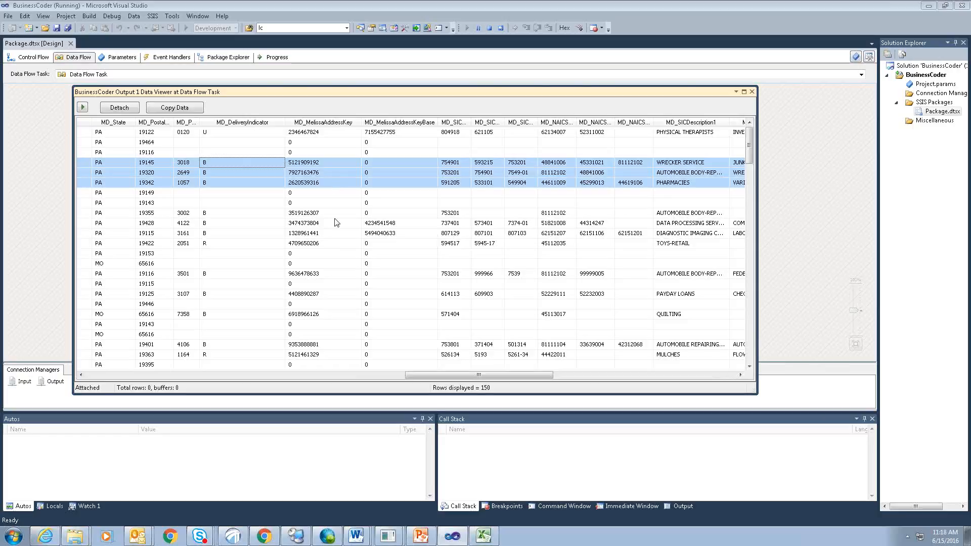
pyautogui.moveTo(331, 215); pyautogui.dragTo(328, 241)
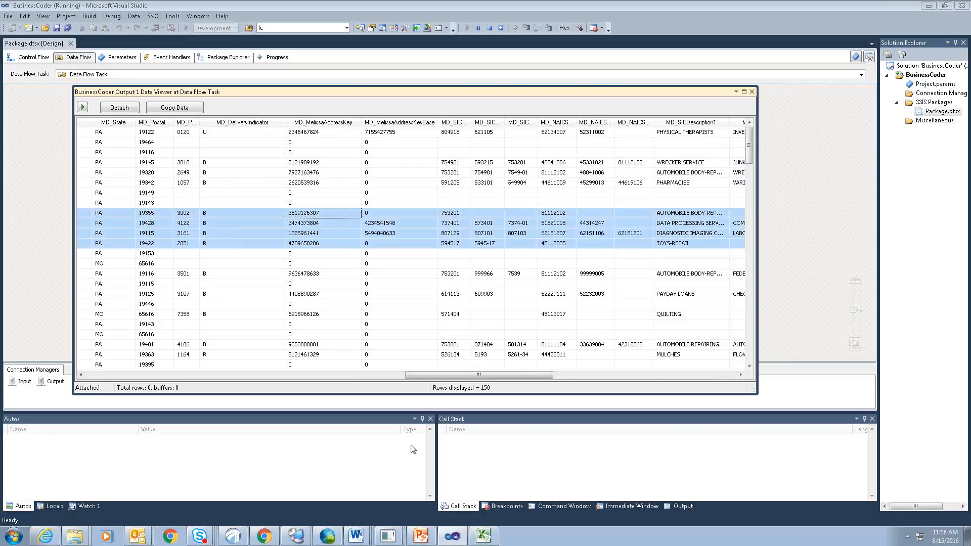
# Widen the three MD_SICCode columns and examine the SIC codes of the wrecker service record
pyautogui.moveTo(442, 375); pyautogui.dragTo(493, 377)
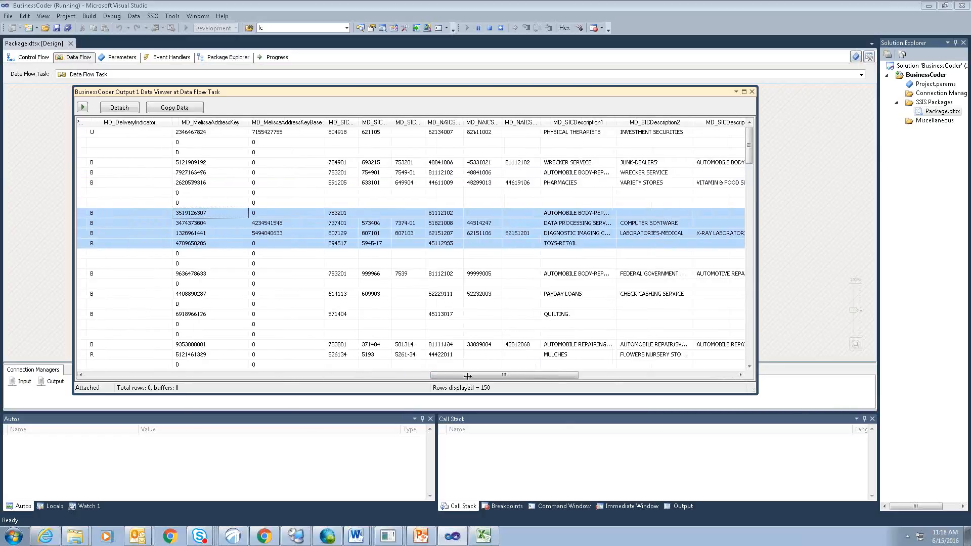
pyautogui.moveTo(358, 122); pyautogui.dragTo(501, 123)
pyautogui.click(351, 162)
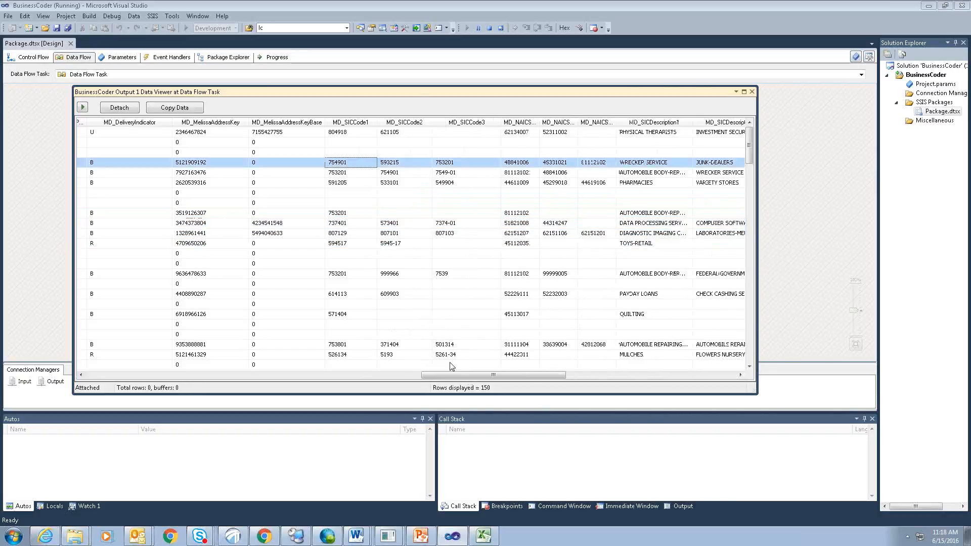
# Widen the MD_NAICSCode1, MD_NAICSCode2 and MD_NAICSCode3 columns to their full names
pyautogui.moveTo(471, 375); pyautogui.dragTo(498, 377)
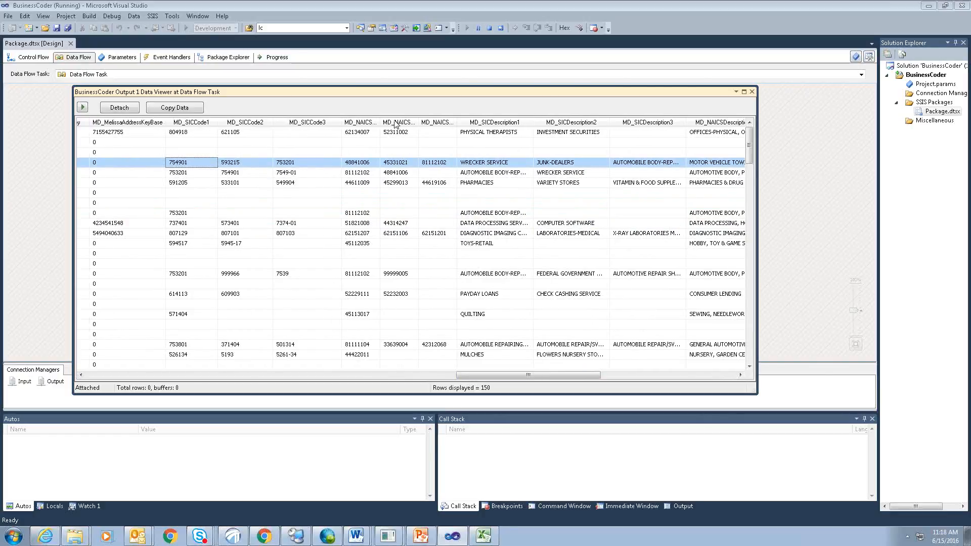
pyautogui.moveTo(395, 122); pyautogui.dragTo(442, 122)
pyautogui.doubleClick(443, 123)
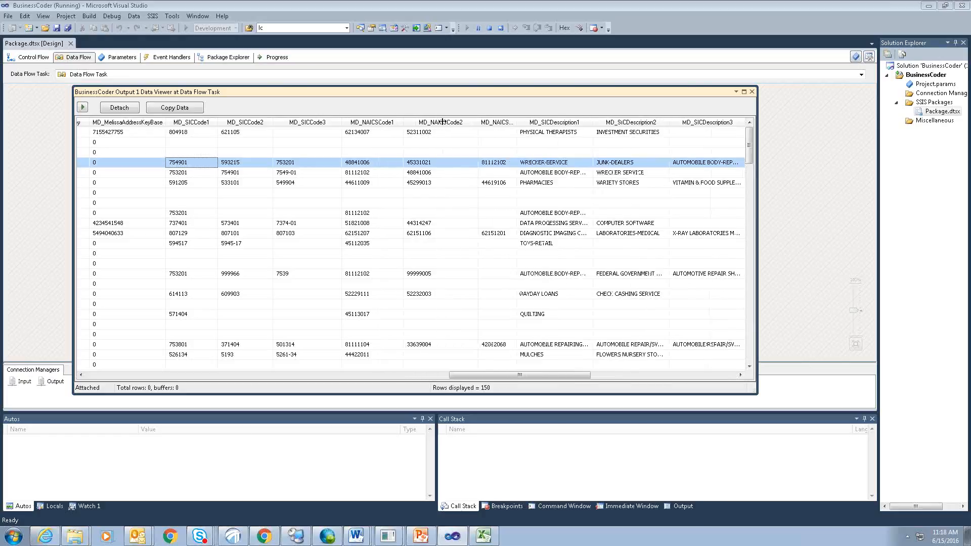
pyautogui.doubleClick(517, 122)
# Widen the MD_SICDescription3 and MD_NAICSDescription1 columns and read the full industry descriptions
pyautogui.moveTo(552, 376); pyautogui.dragTo(576, 379)
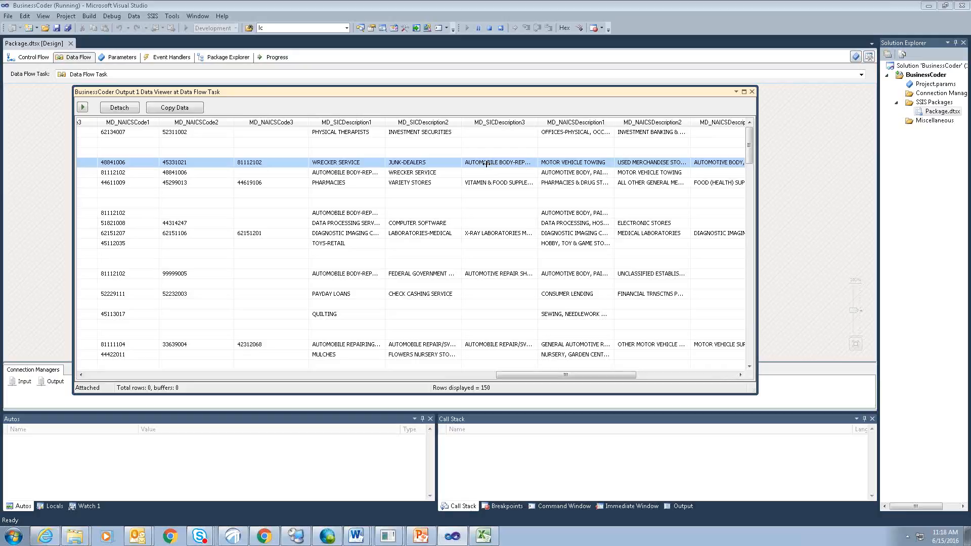
pyautogui.moveTo(538, 123); pyautogui.dragTo(601, 126)
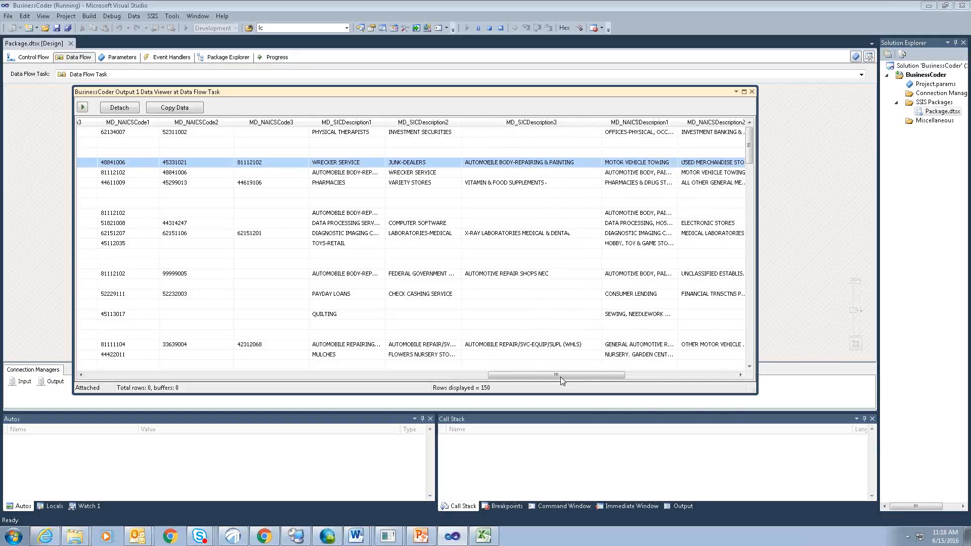
pyautogui.moveTo(562, 381); pyautogui.dragTo(580, 380)
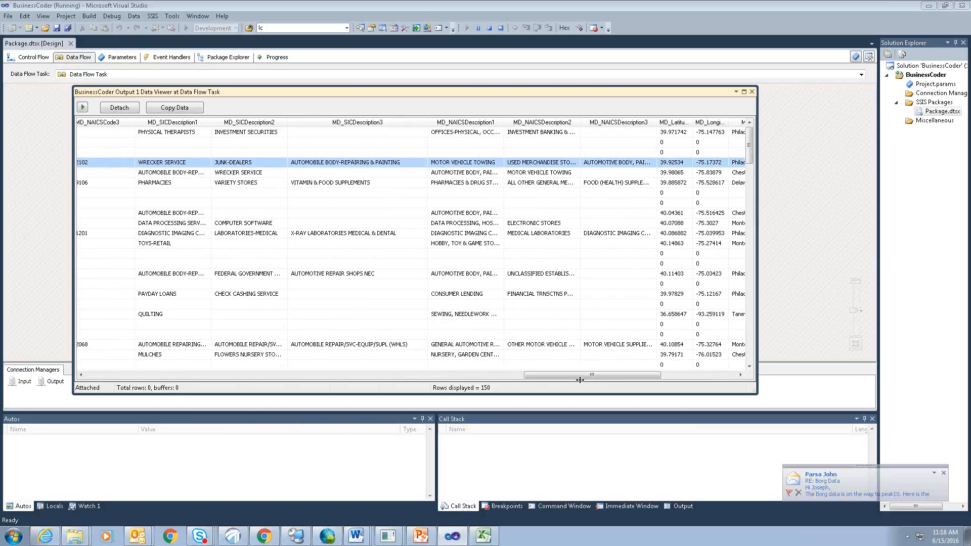
pyautogui.moveTo(505, 122); pyautogui.dragTo(568, 127)
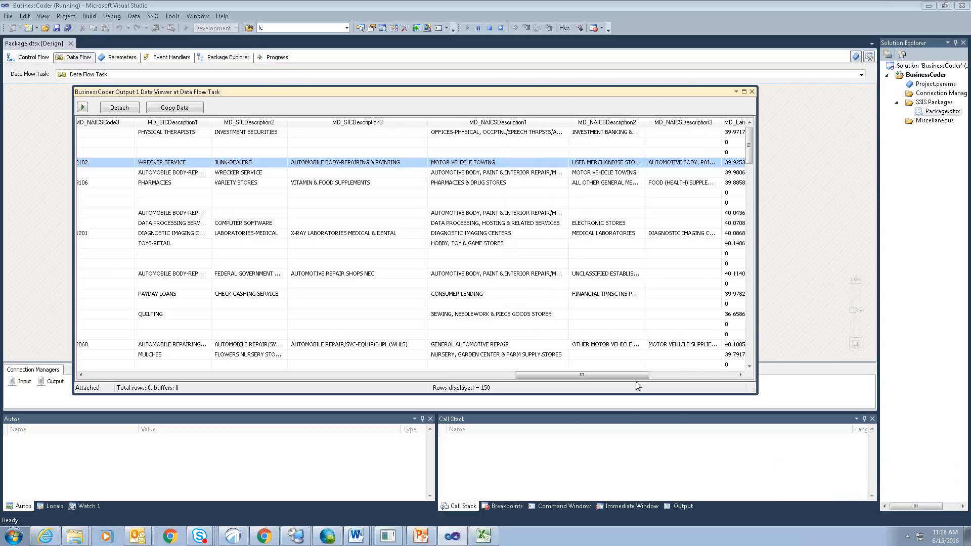
# Widen the MD_Latitude, MD_Longitude and MD_CensusBlock columns and examine the geographic and census data
pyautogui.click(729, 376)
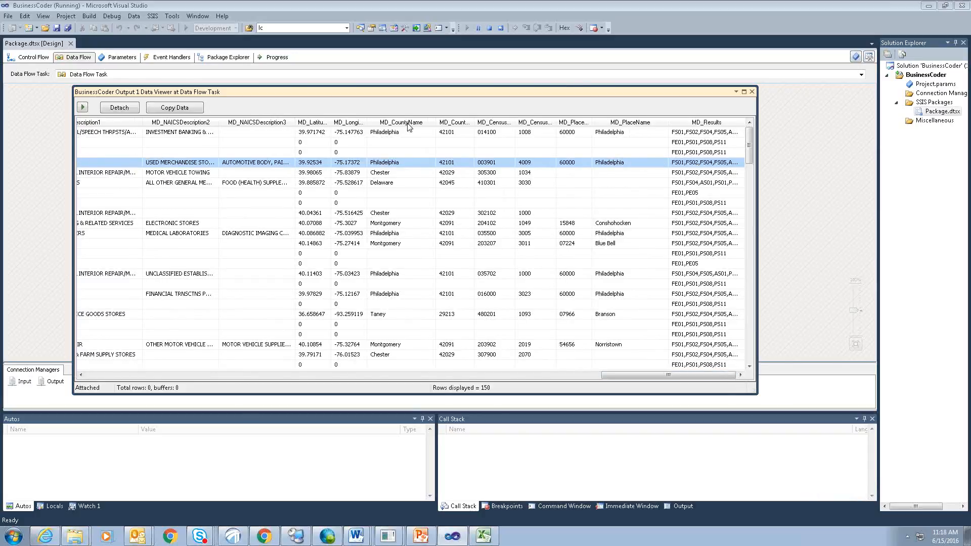
pyautogui.moveTo(368, 122); pyautogui.dragTo(407, 123)
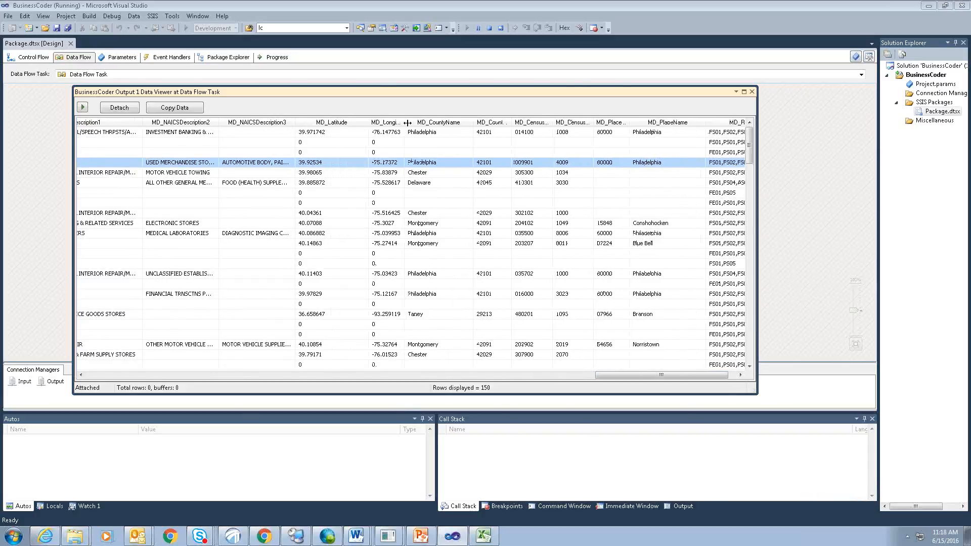
pyautogui.doubleClick(407, 123)
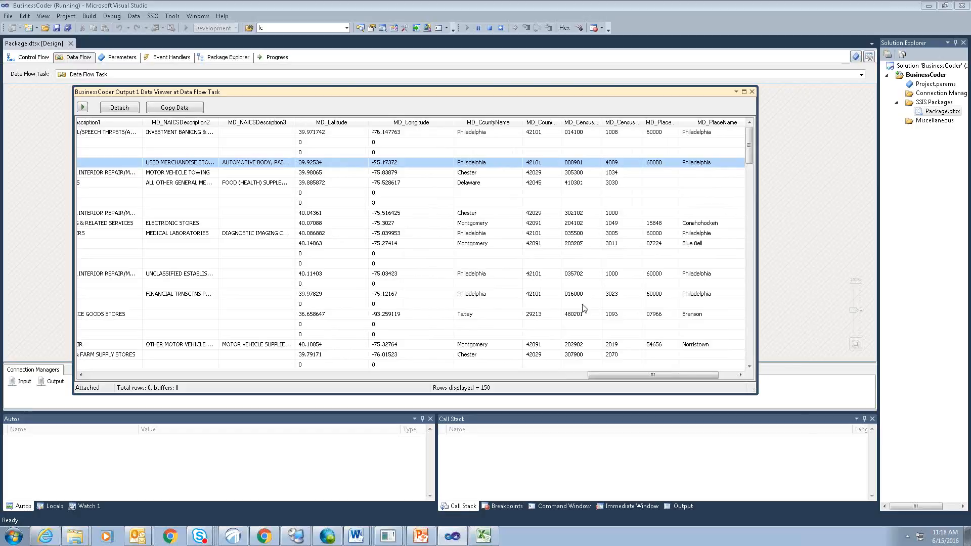
pyautogui.moveTo(626, 376); pyautogui.dragTo(576, 124)
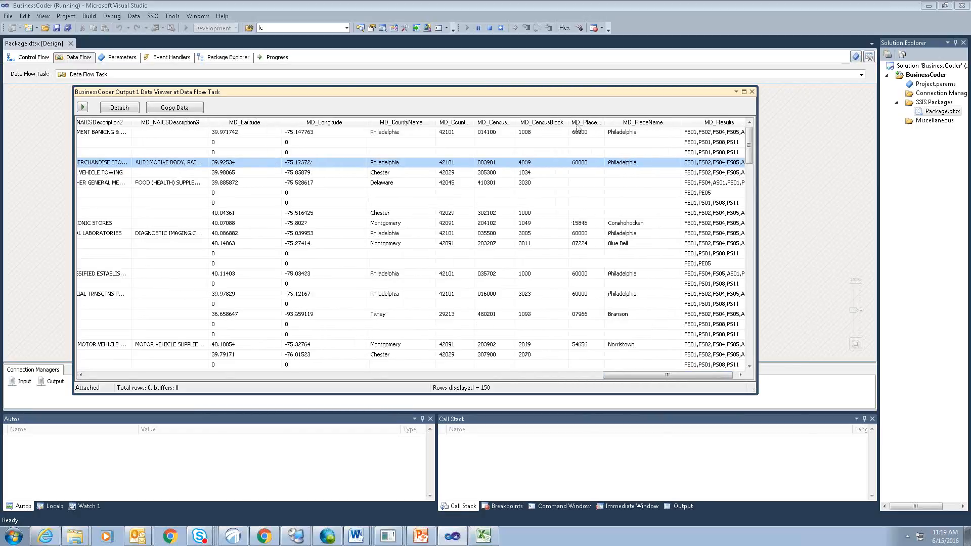
pyautogui.click(555, 207)
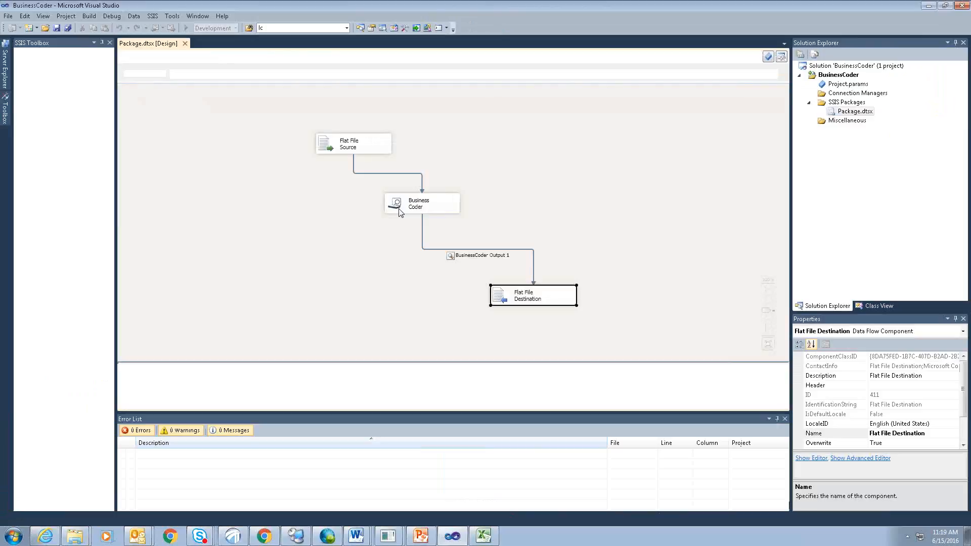
# Open the Business Coder component's input mapping and set both Company Name and Company Phone to [None]
pyautogui.click(399, 204)
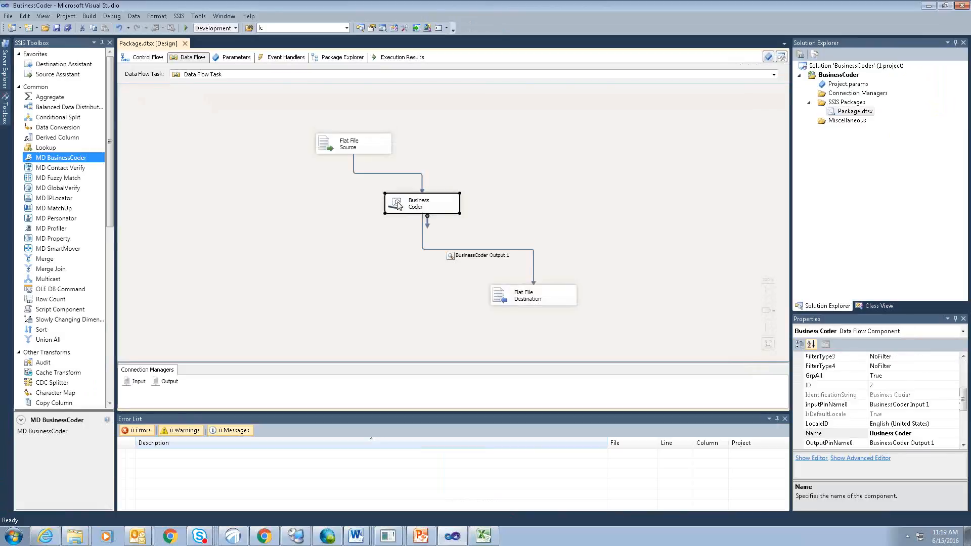
pyautogui.doubleClick(399, 205)
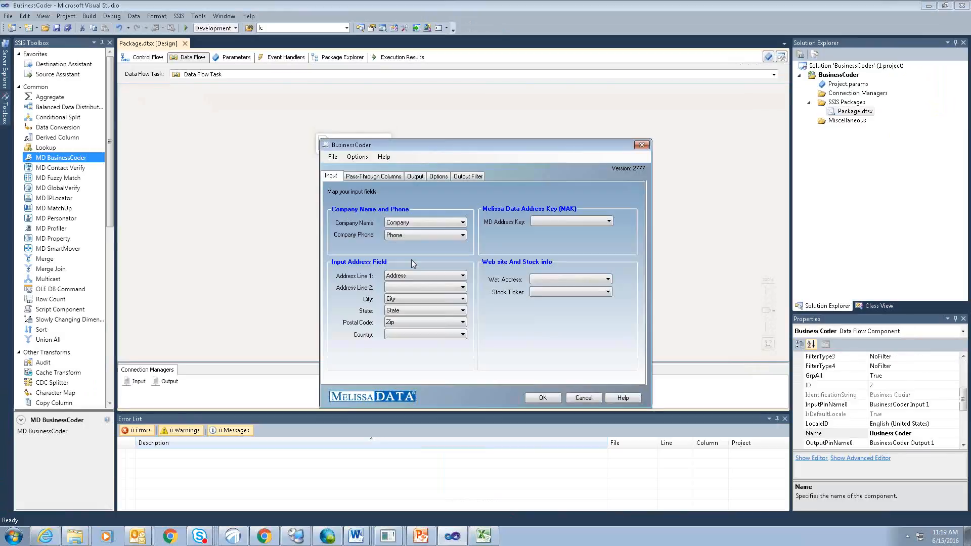
pyautogui.click(406, 223)
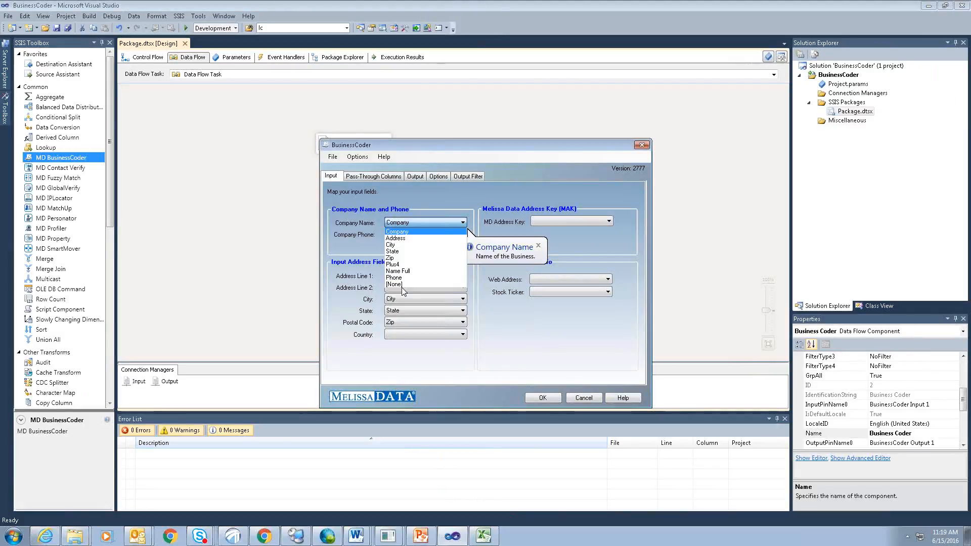
pyautogui.click(404, 237)
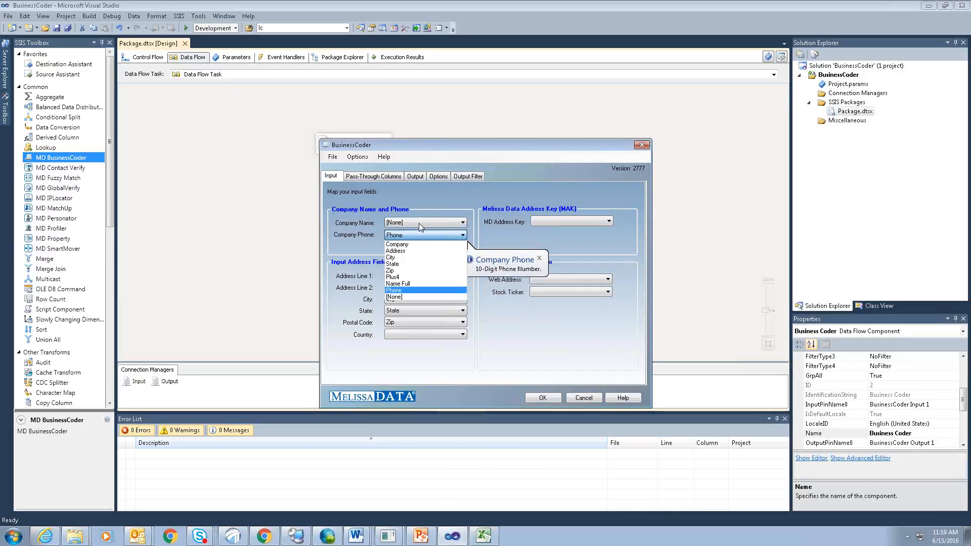
pyautogui.click(395, 297)
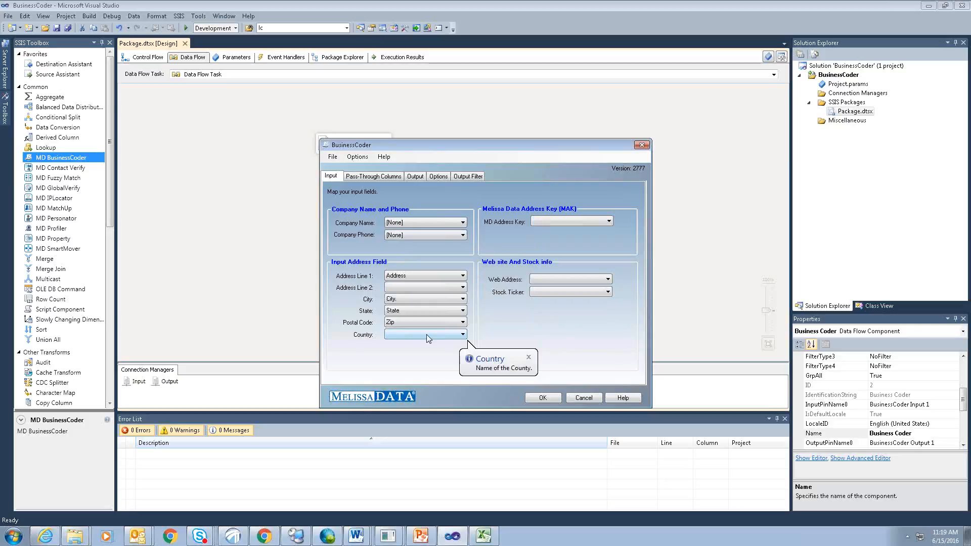
pyautogui.click(452, 311)
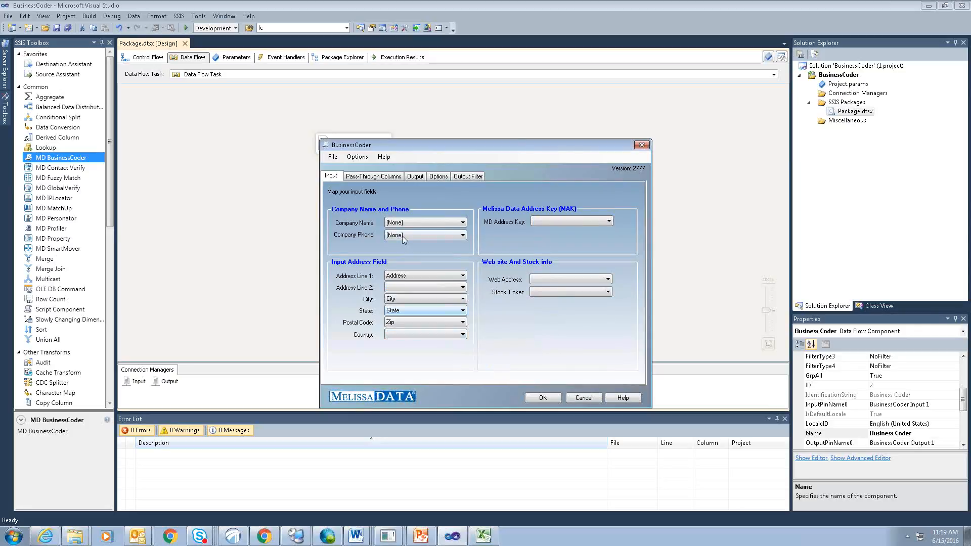
# Map Company Phone to Phone, set Address Line 1, City, State and Postal Code to [None], and close the component settings without applying them
pyautogui.click(402, 236)
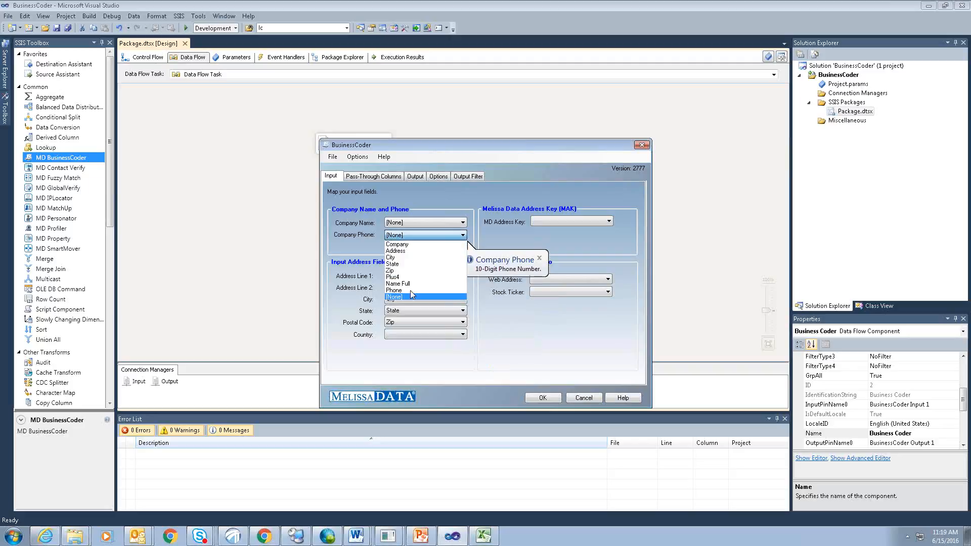
pyautogui.click(408, 290)
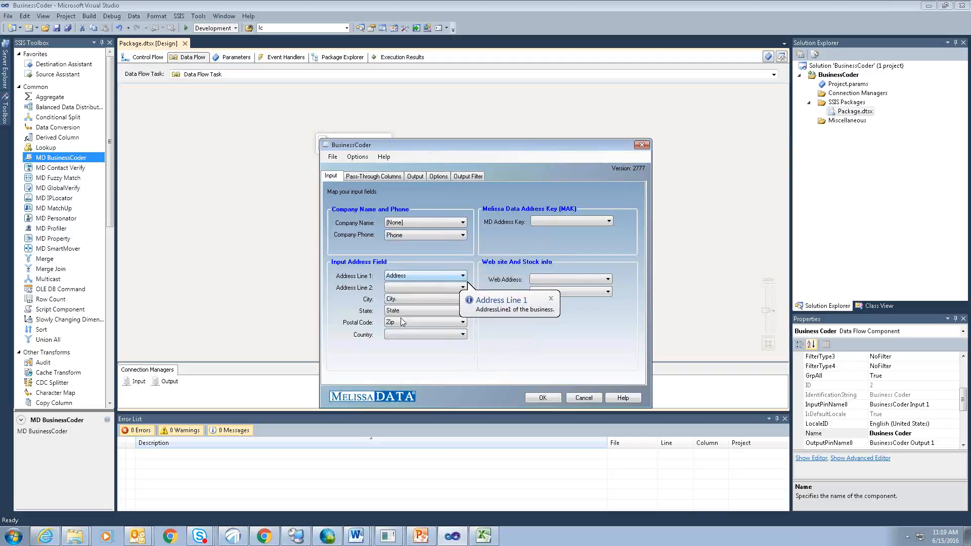
pyautogui.click(404, 276)
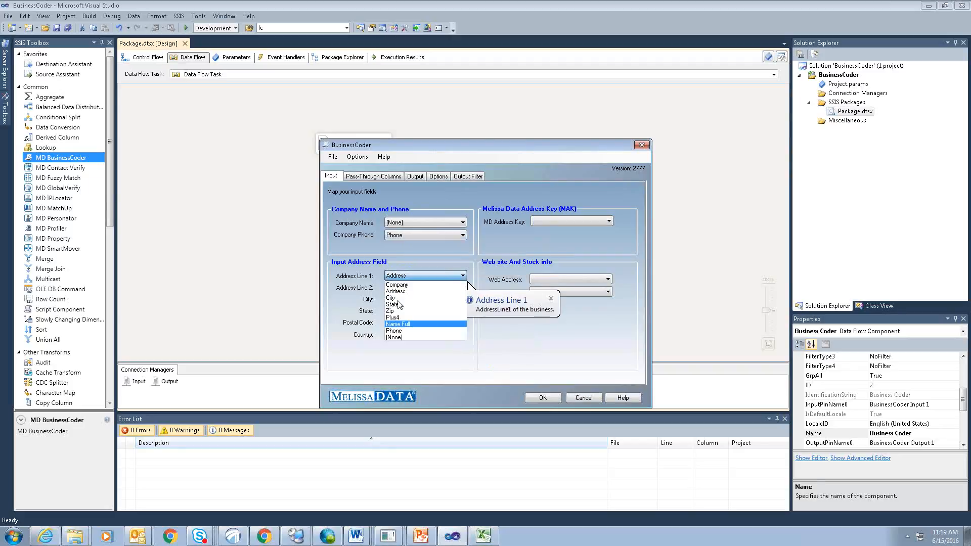
pyautogui.click(402, 337)
pyautogui.click(410, 299)
pyautogui.click(406, 361)
pyautogui.click(406, 311)
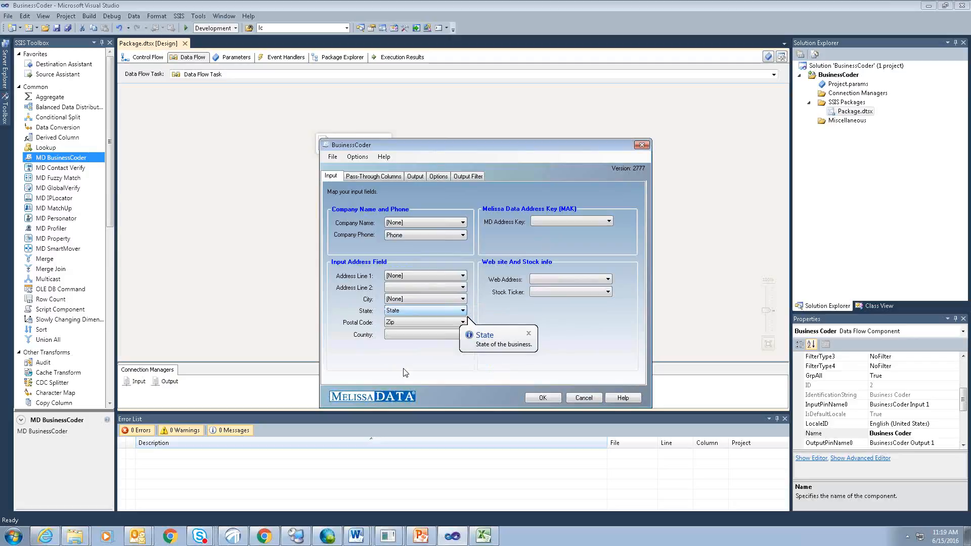
pyautogui.click(404, 370)
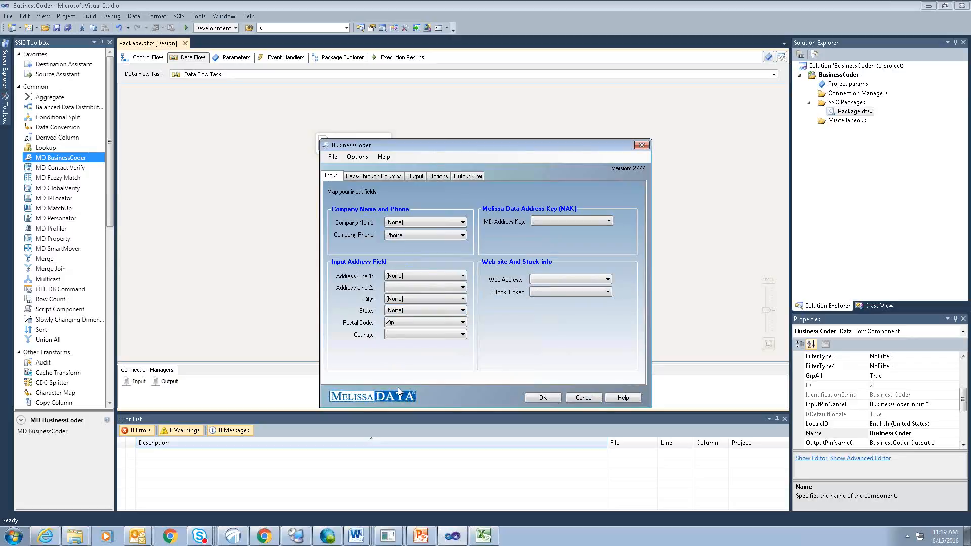
pyautogui.click(398, 323)
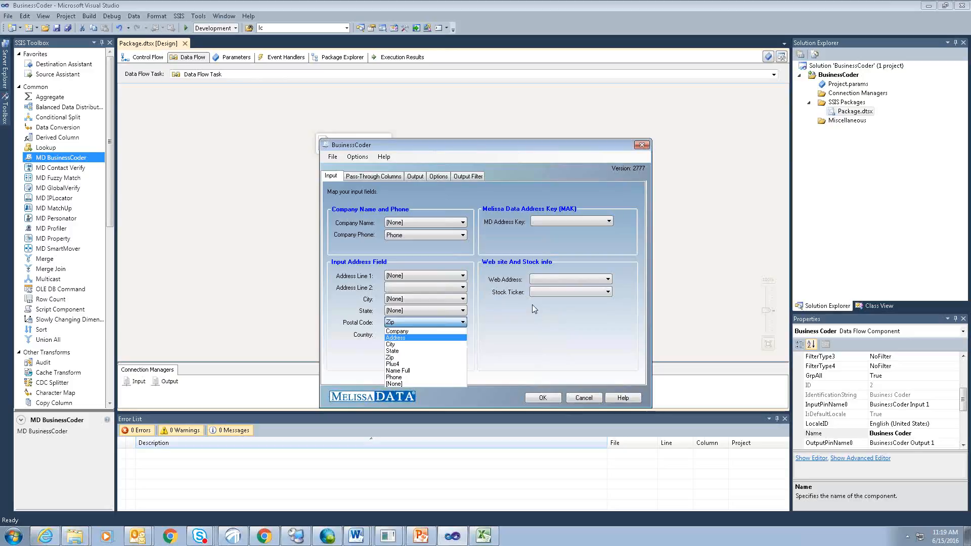
pyautogui.click(404, 382)
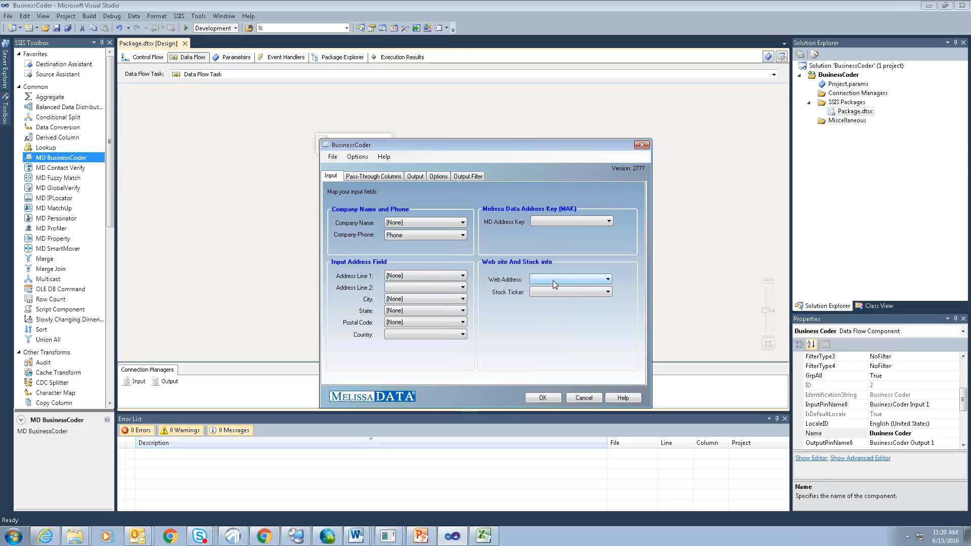
pyautogui.click(559, 292)
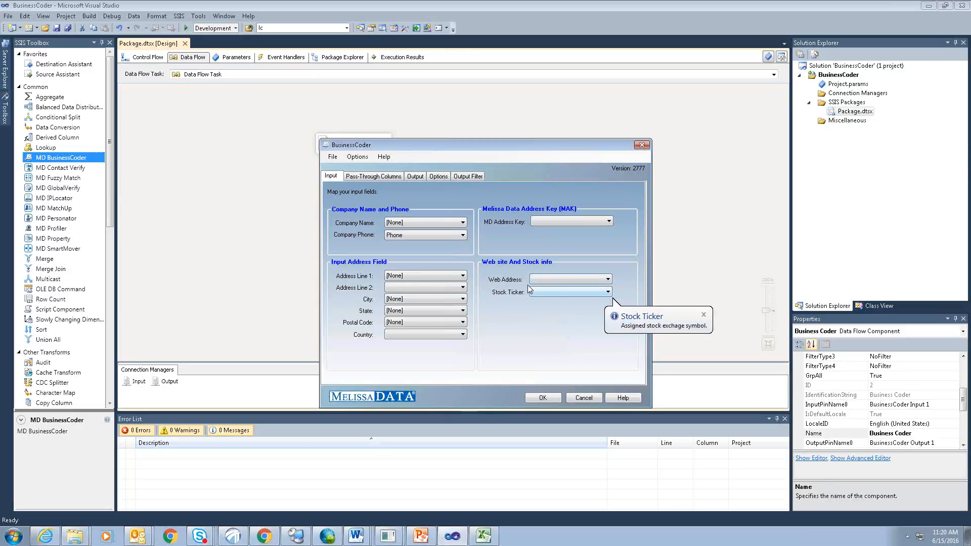
pyautogui.click(642, 146)
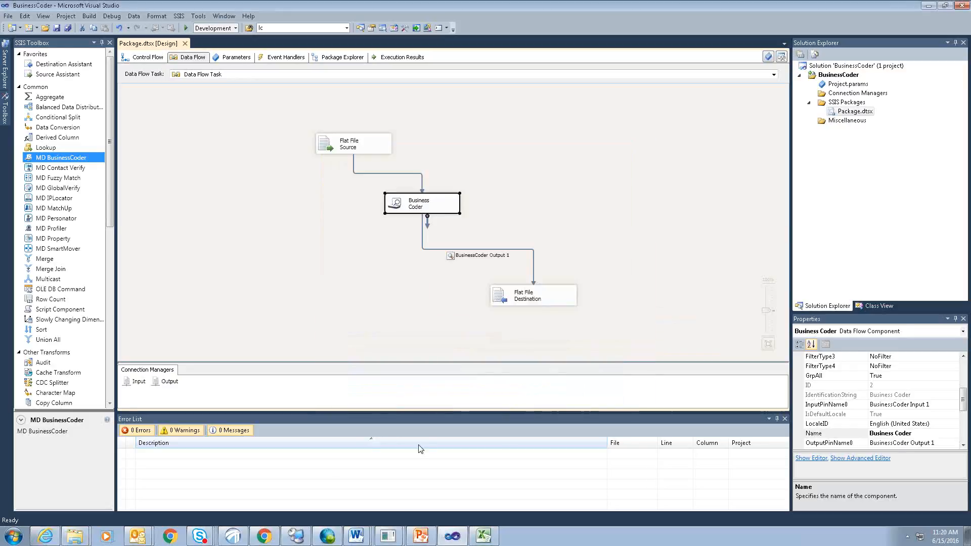